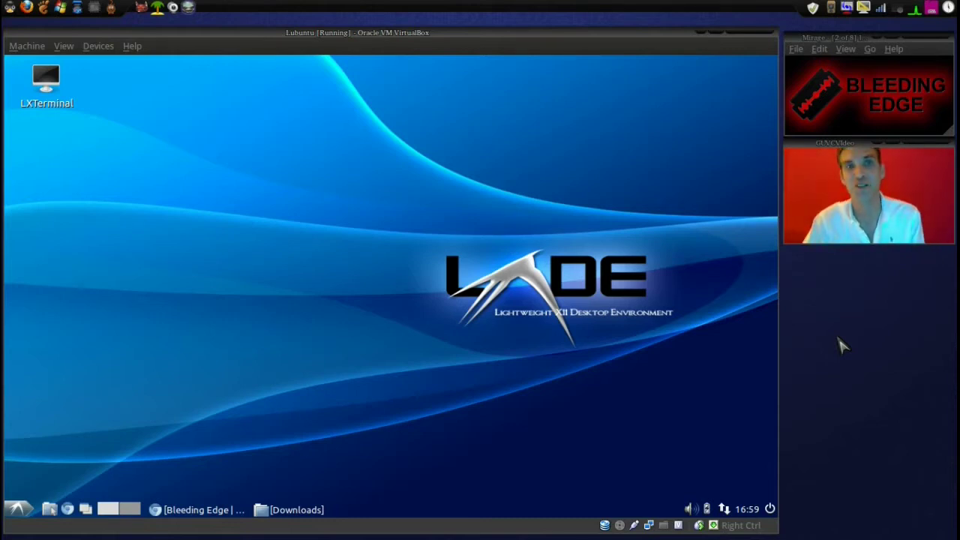
# Download BleedingEdge11_10_4.sh from SourceForge in Chromium and keep it despite the harm warning.
pyautogui.click(209, 512)
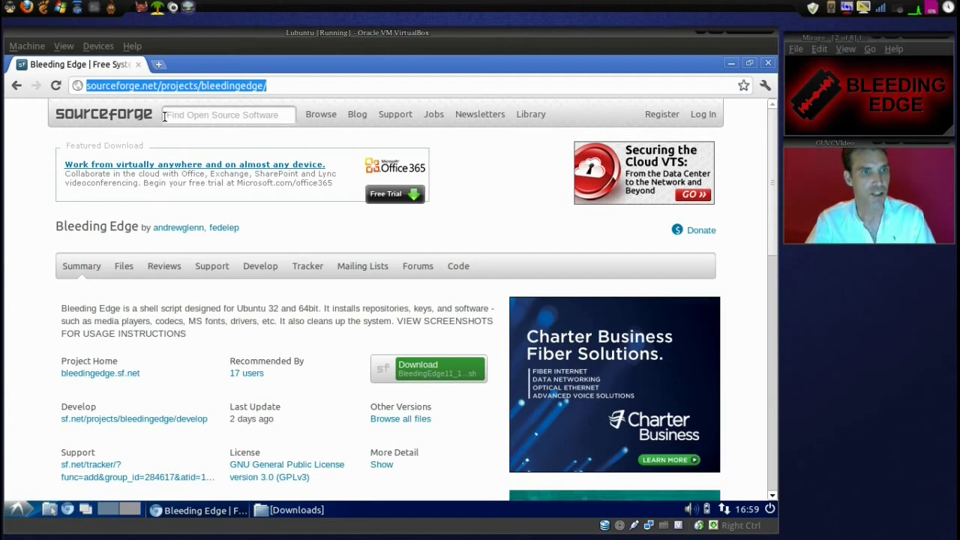
pyautogui.press('super')
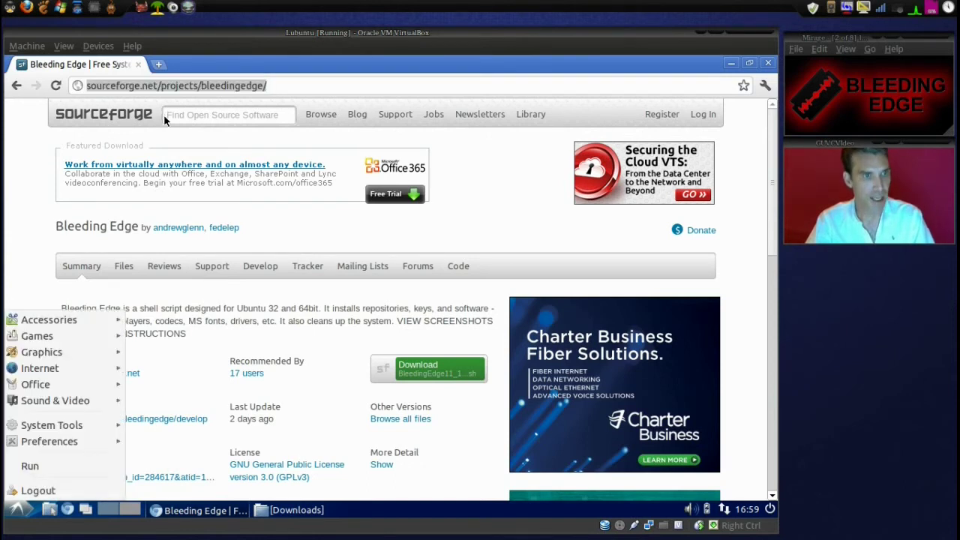
pyautogui.press('super+m')
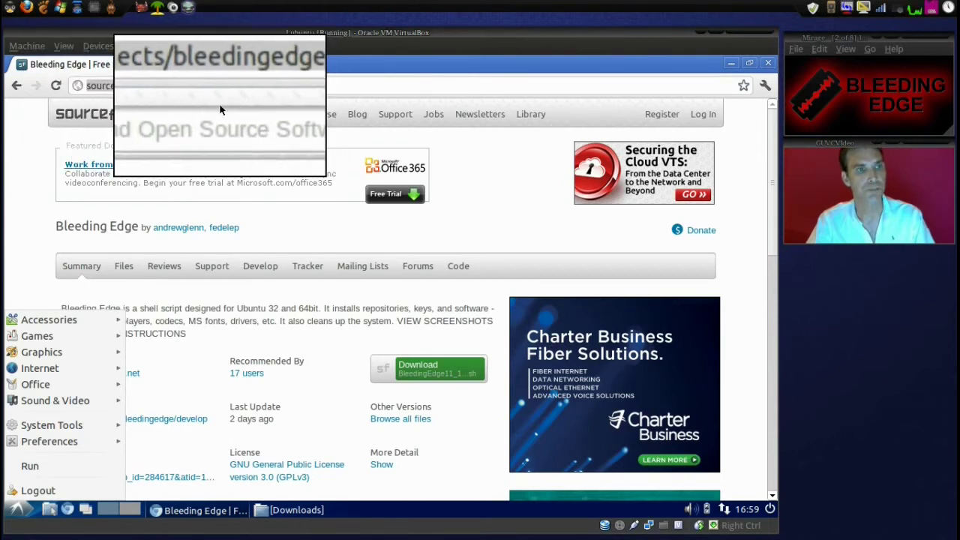
pyautogui.press('super+m')
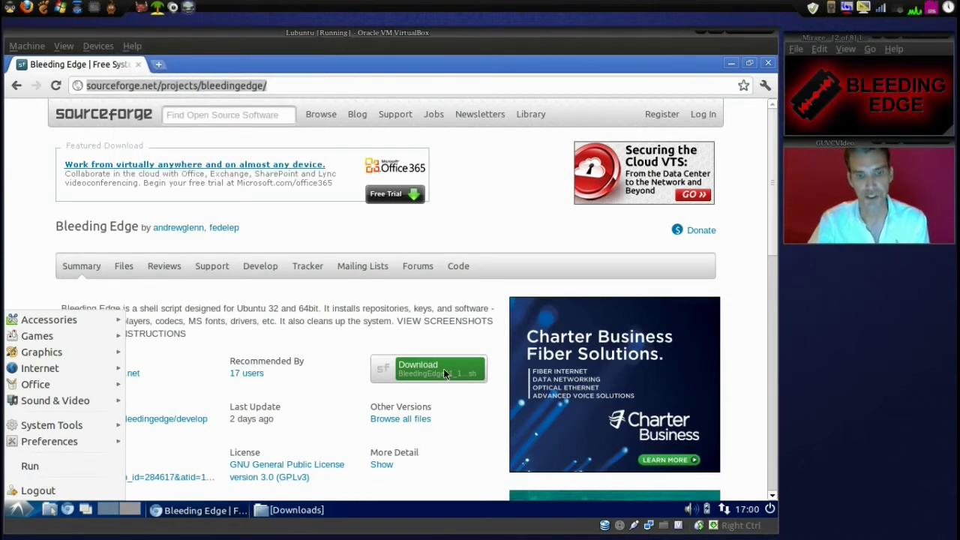
pyautogui.press('Escape')
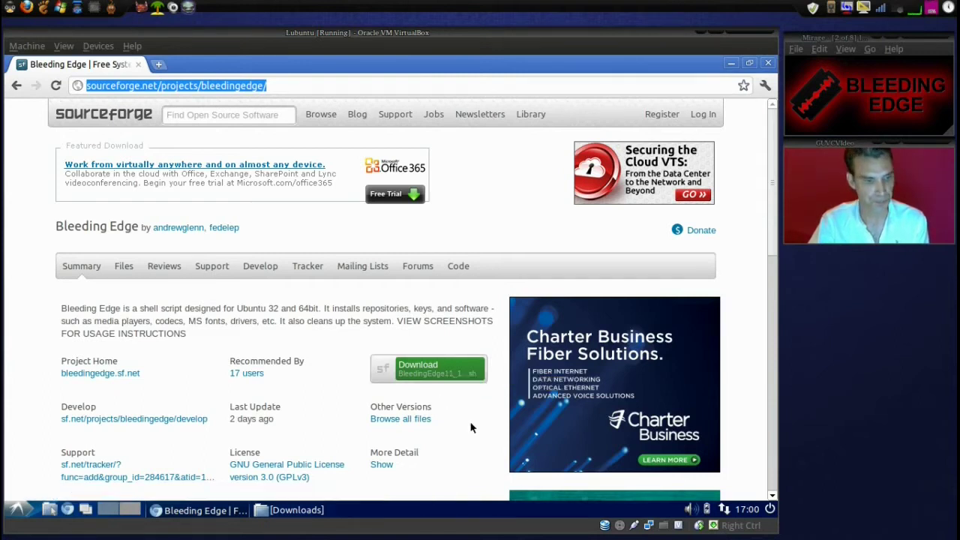
pyautogui.click(424, 372)
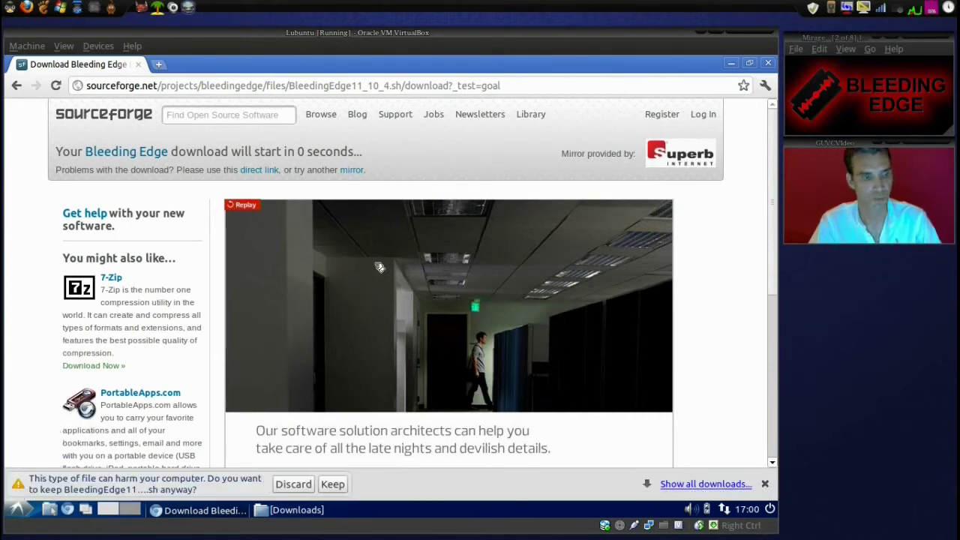
pyautogui.click(332, 484)
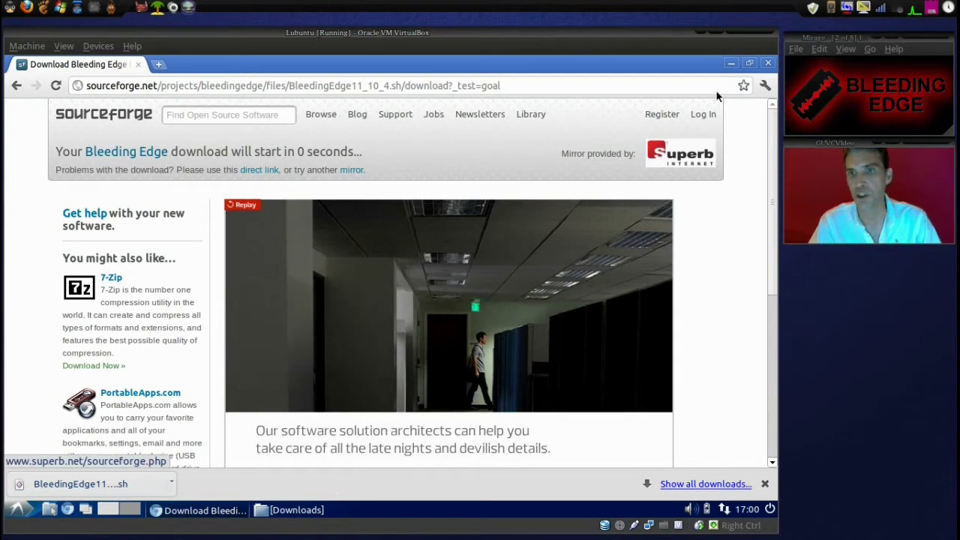
# Tick 'Make the file executable' in BleedingEdge11_10_4.sh's permissions in PCManFM and apply it.
pyautogui.click(731, 64)
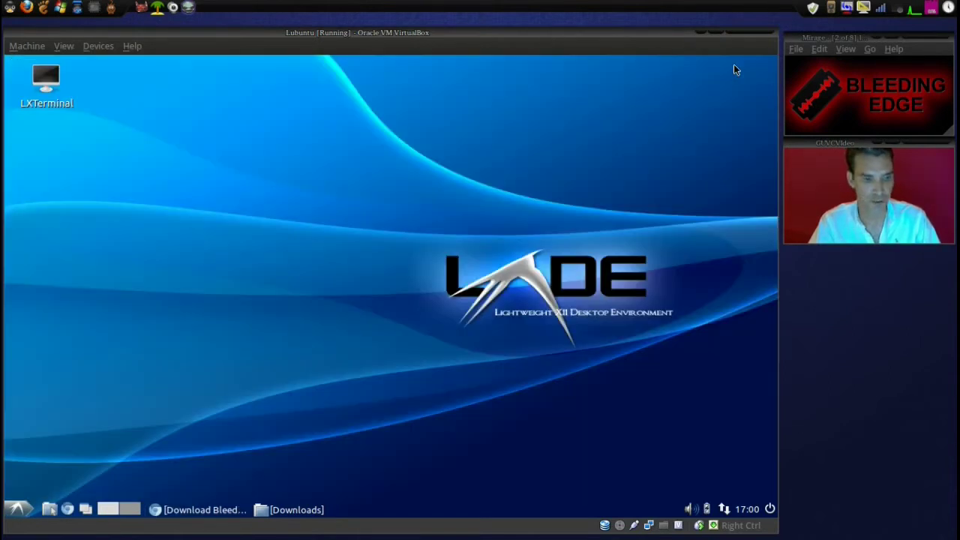
pyautogui.click(279, 516)
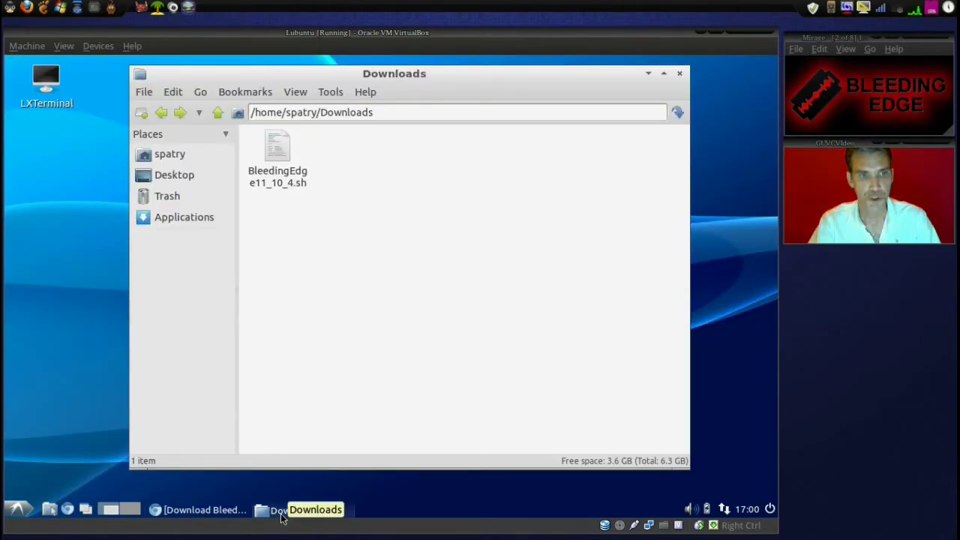
pyautogui.rightClick(276, 146)
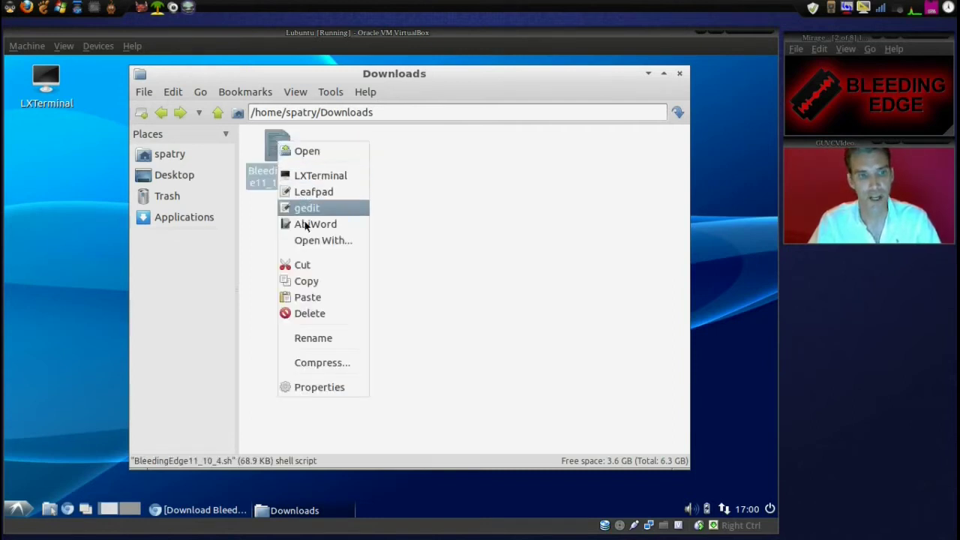
pyautogui.click(316, 387)
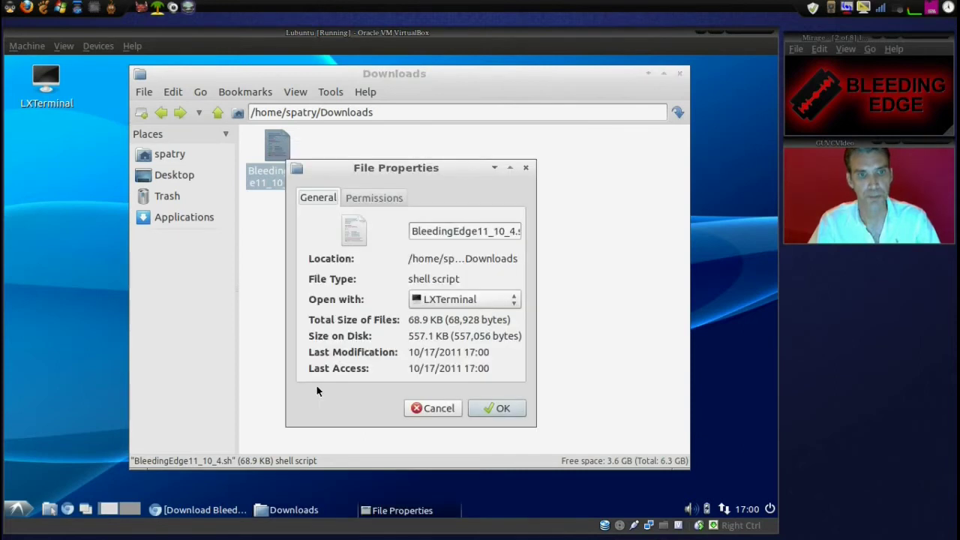
pyautogui.click(365, 198)
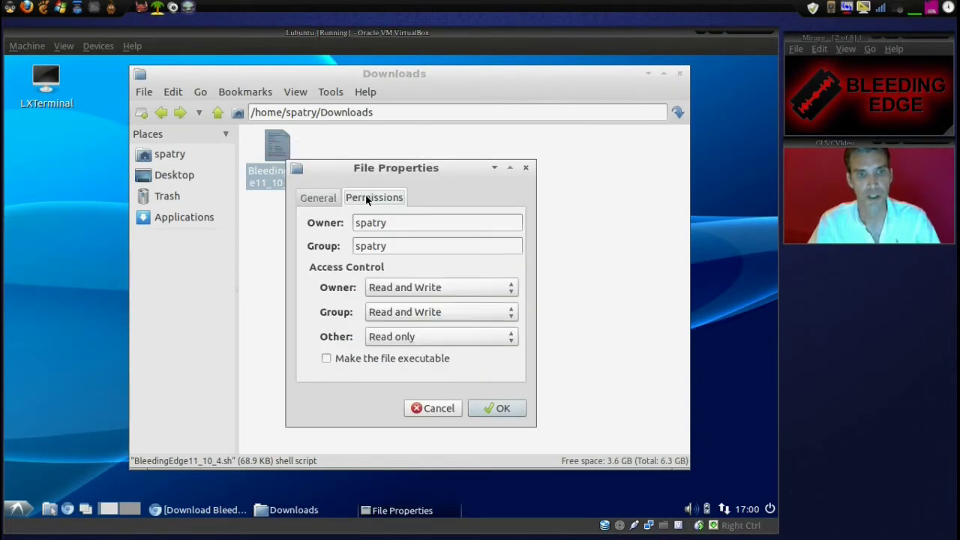
pyautogui.click(327, 360)
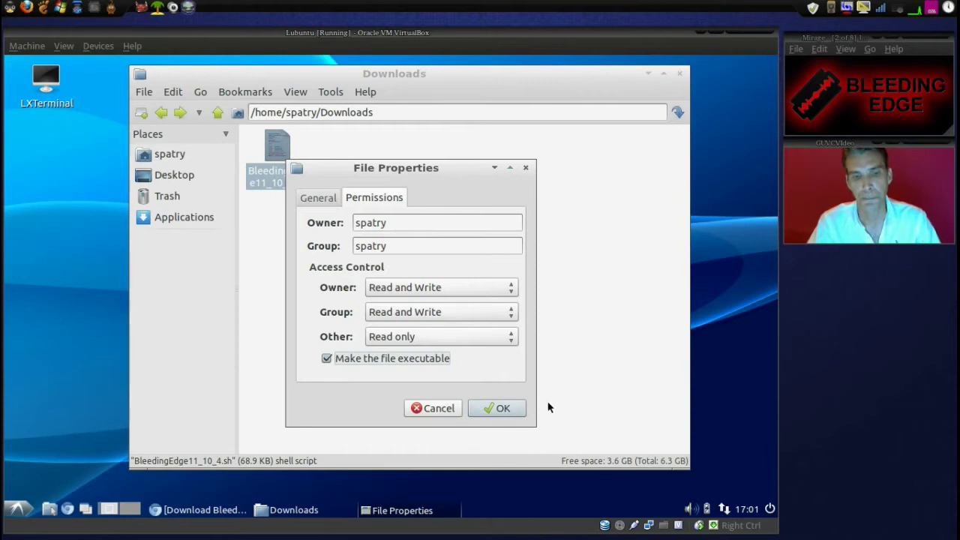
pyautogui.click(492, 409)
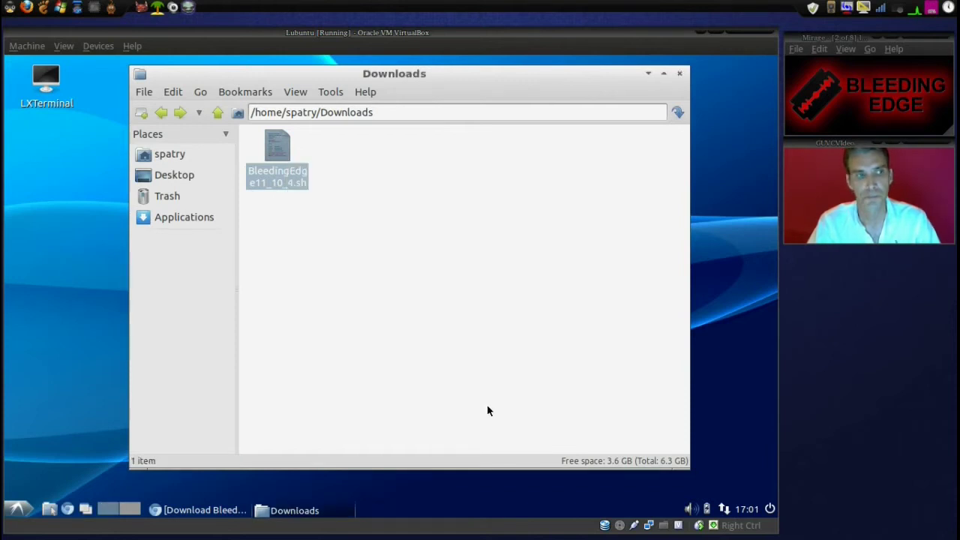
# Open LXTerminal, change into Downloads and run ./*.sh to start the Bleeding Edge script.
pyautogui.doubleClick(45, 79)
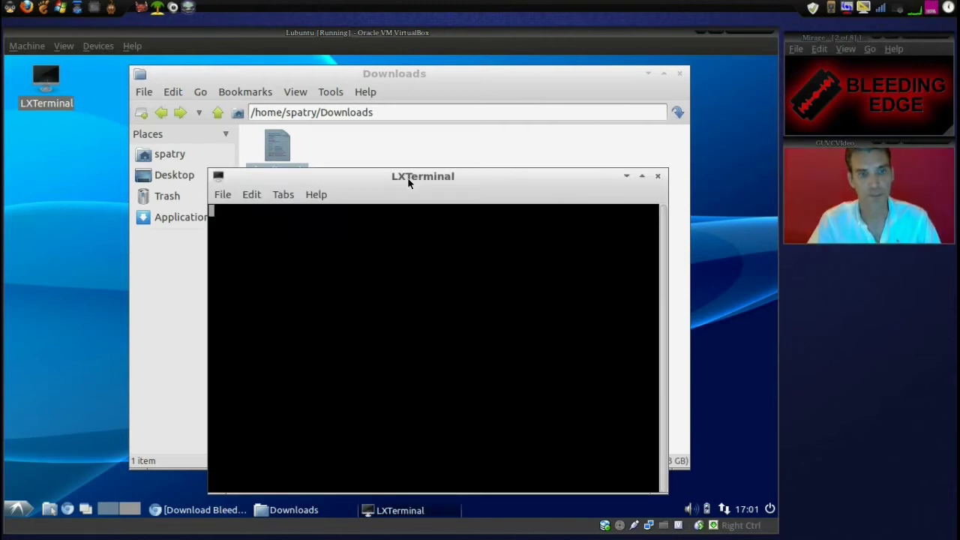
pyautogui.moveTo(409, 177); pyautogui.dragTo(397, 169)
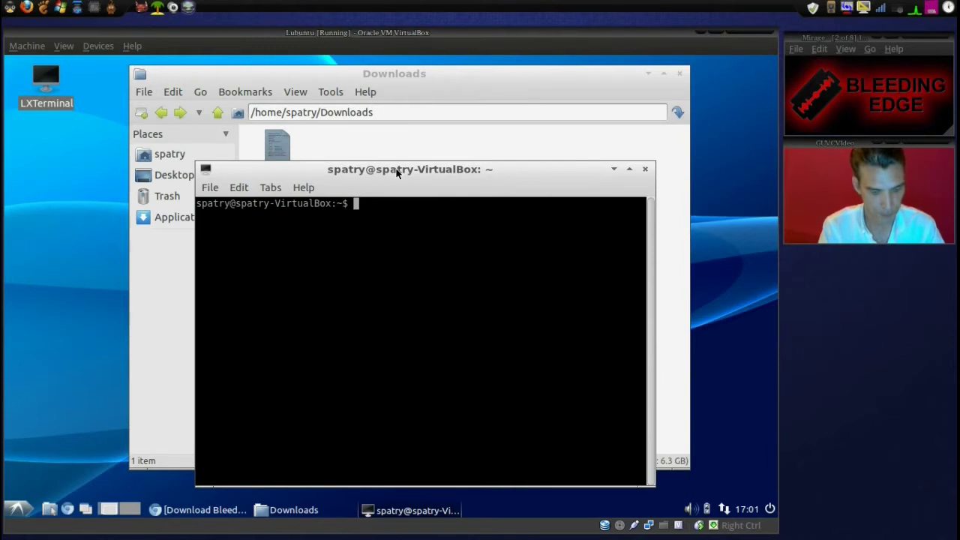
pyautogui.write('D')
pyautogui.press('BackSpace')
pyautogui.write('cd Do')
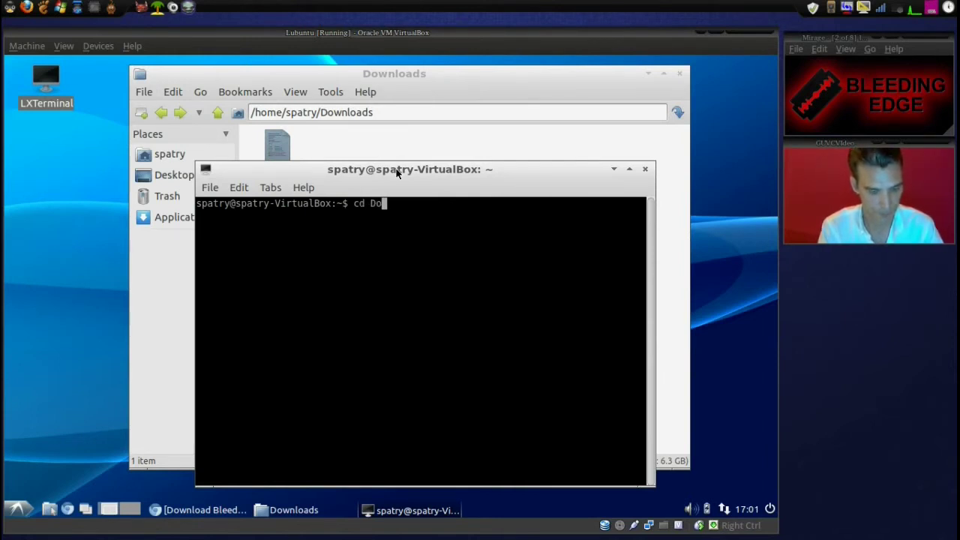
pyautogui.write('wnloads')
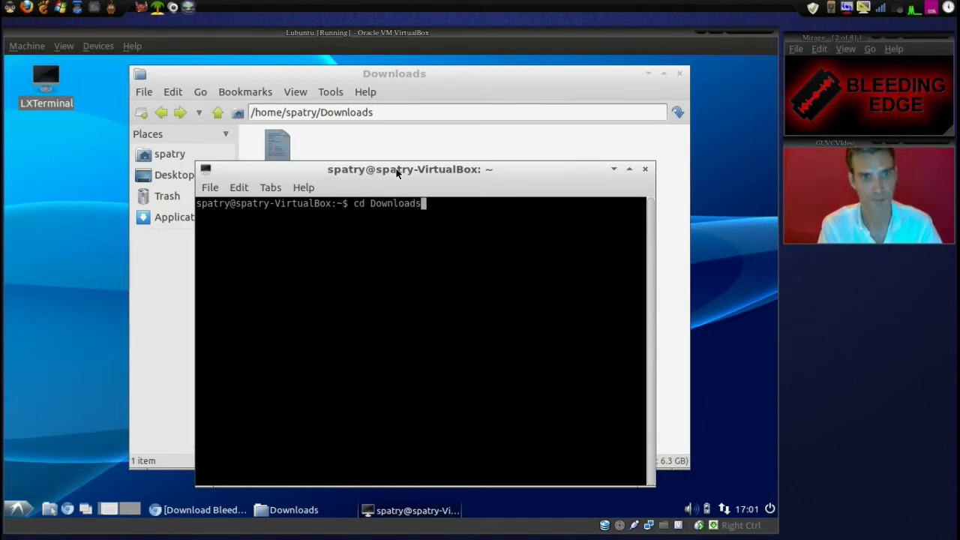
pyautogui.press('Return')
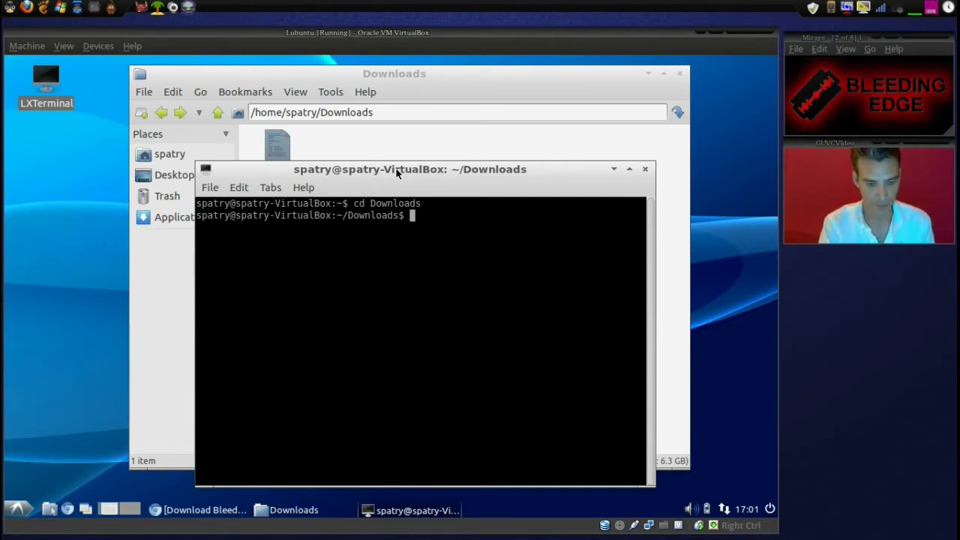
pyautogui.write('.')
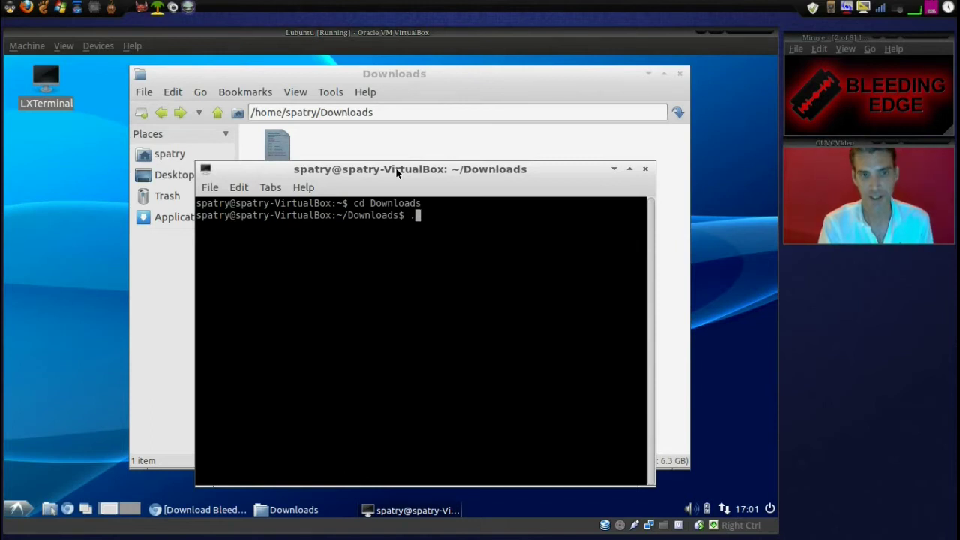
pyautogui.write('/')
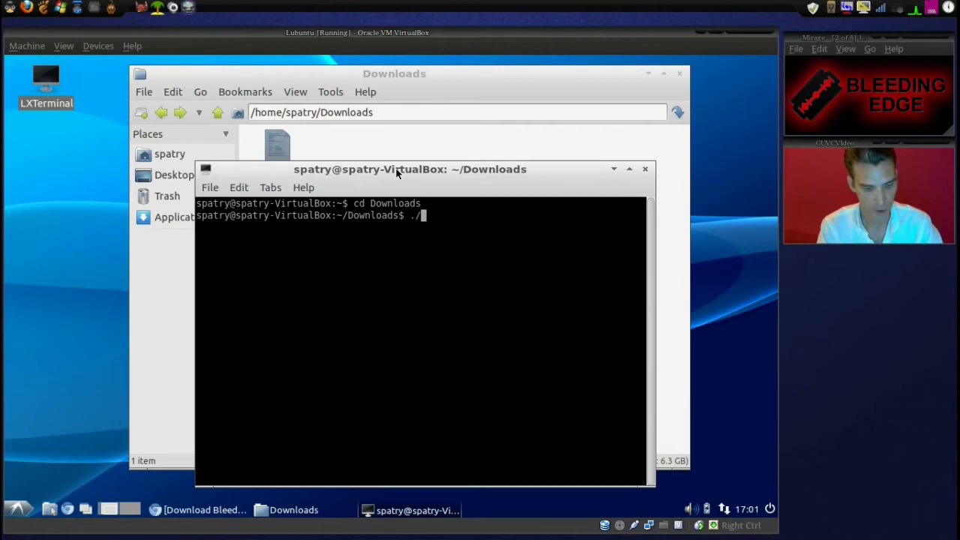
pyautogui.write('*')
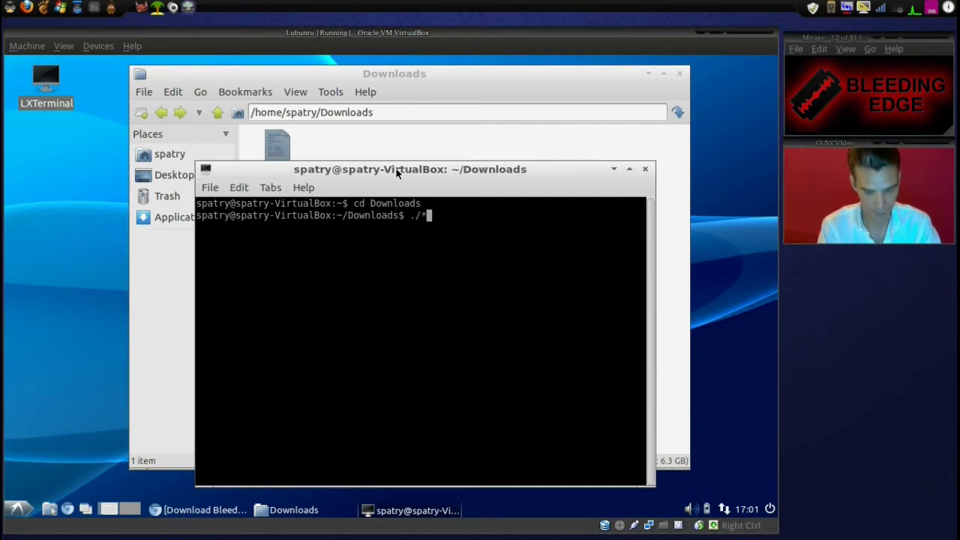
pyautogui.write('.sh')
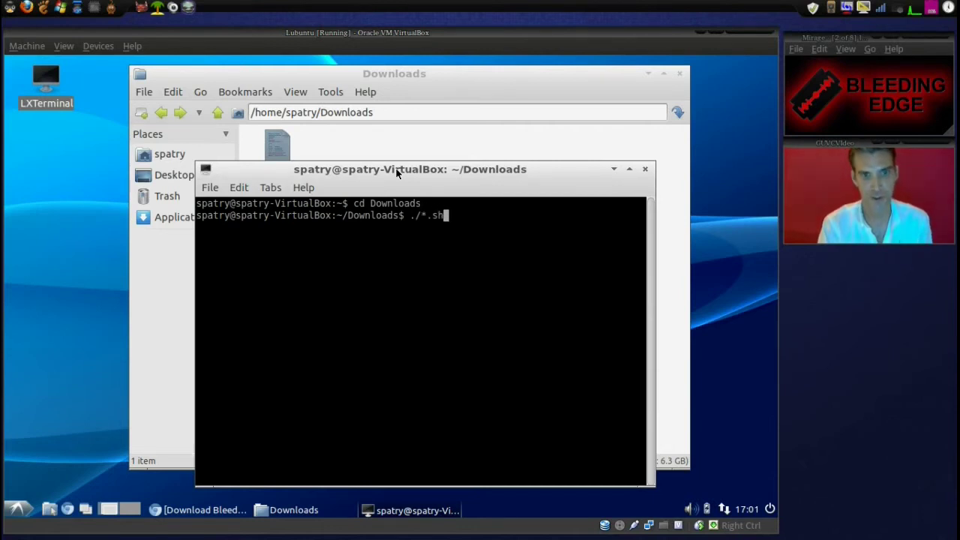
pyautogui.press('Return')
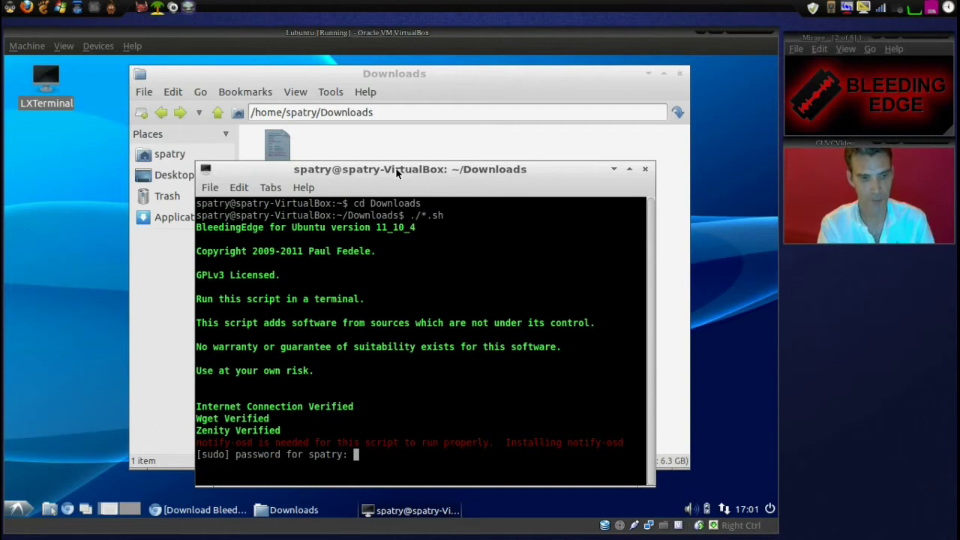
# Submit the sudo password, accept the disclaimer and agree to update packages first.
pyautogui.press('Return')
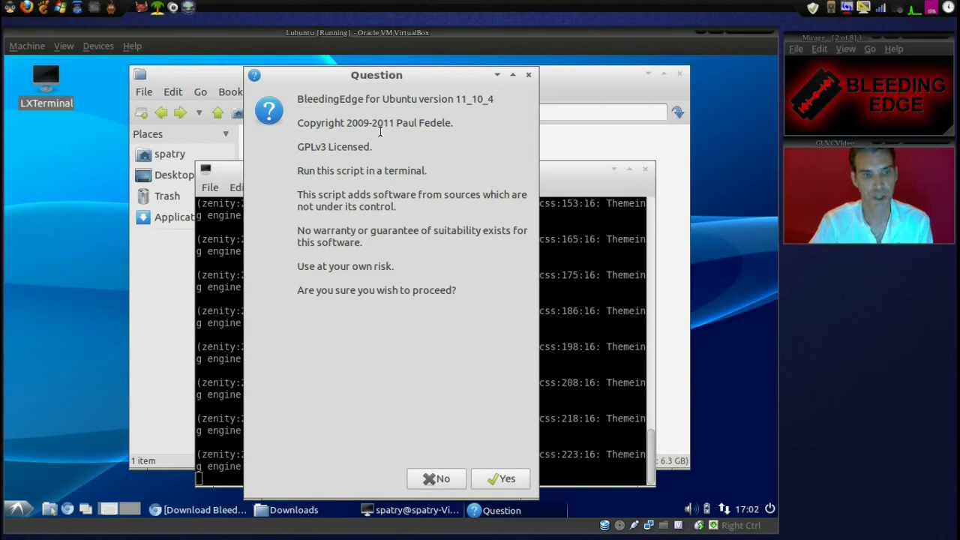
pyautogui.click(503, 483)
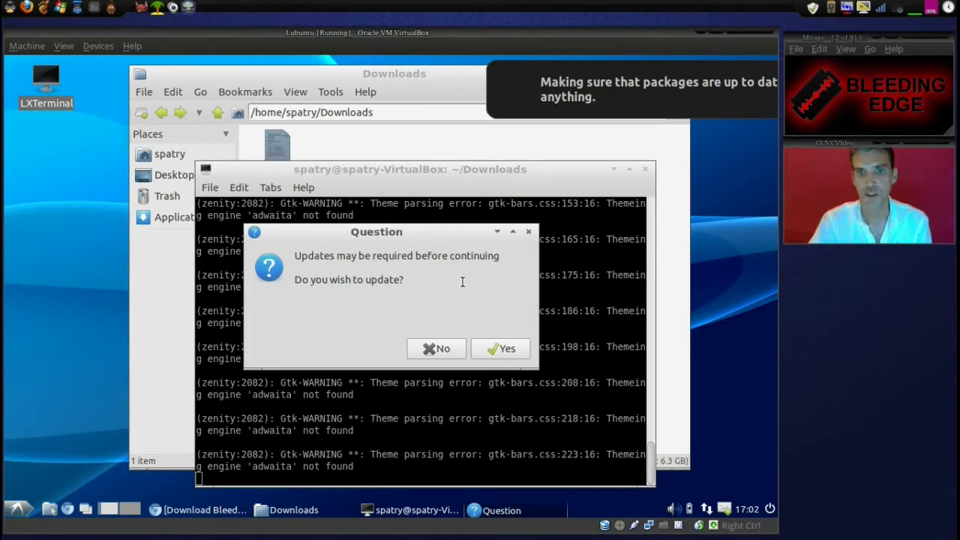
pyautogui.click(495, 349)
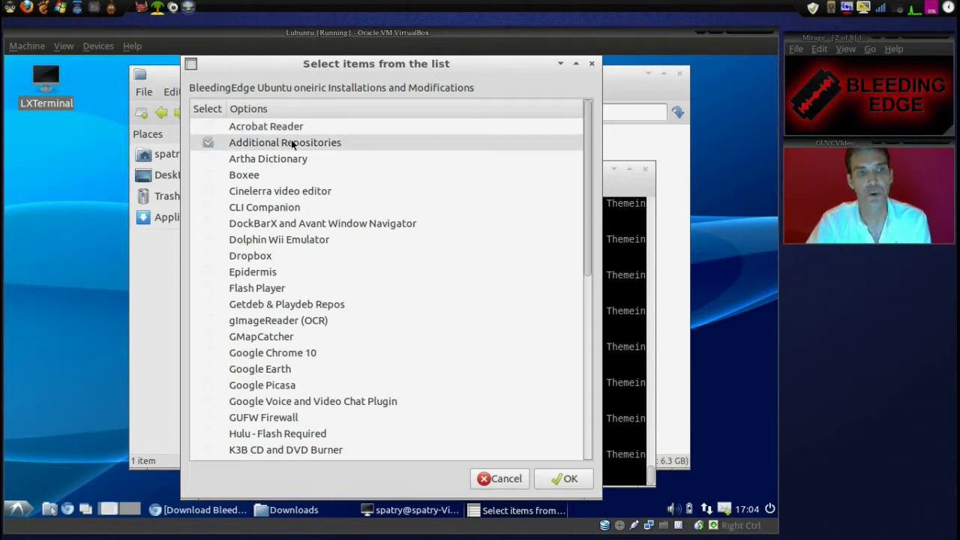
# Tick Additional Repositories, Flash Player and Getdeb & Playdeb Repos in the item list.
pyautogui.click(208, 143)
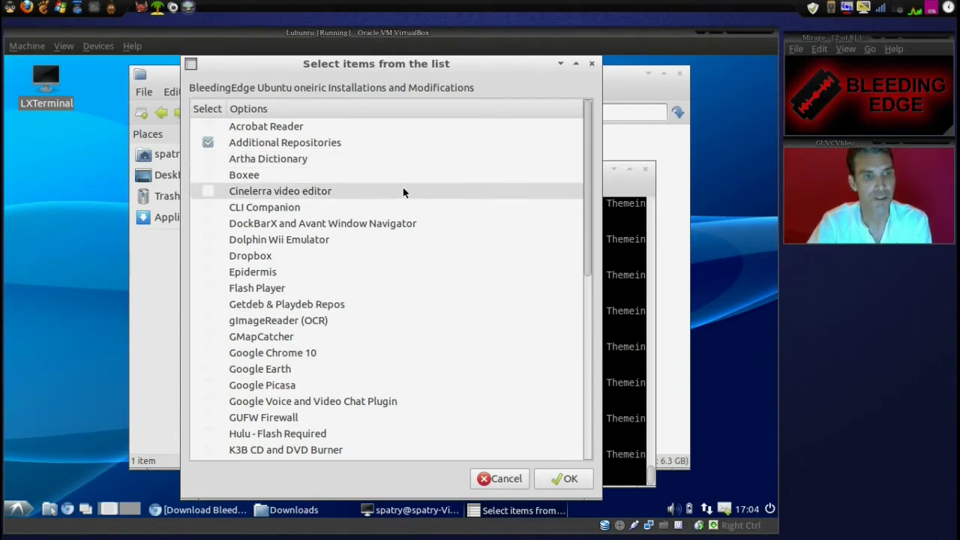
pyautogui.scroll(-2, 403, 193)
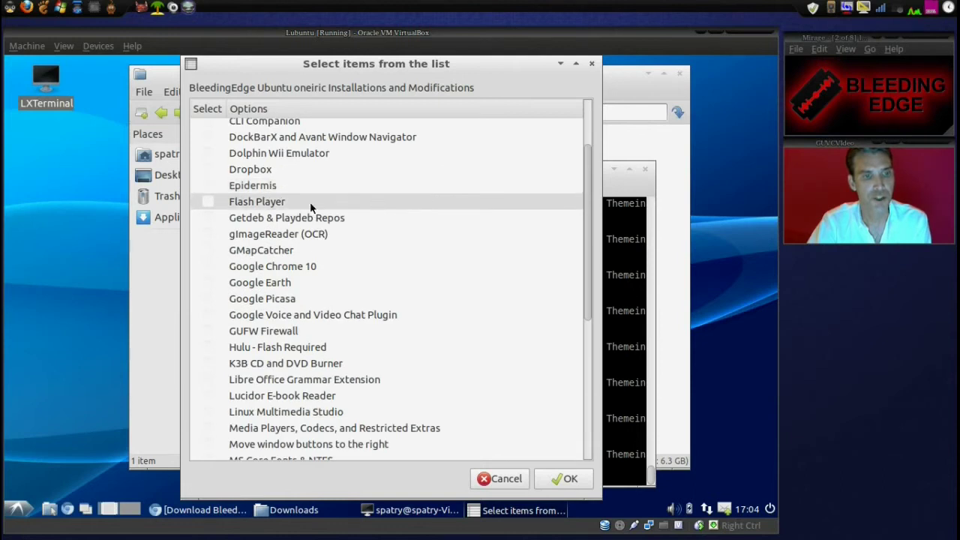
pyautogui.click(208, 202)
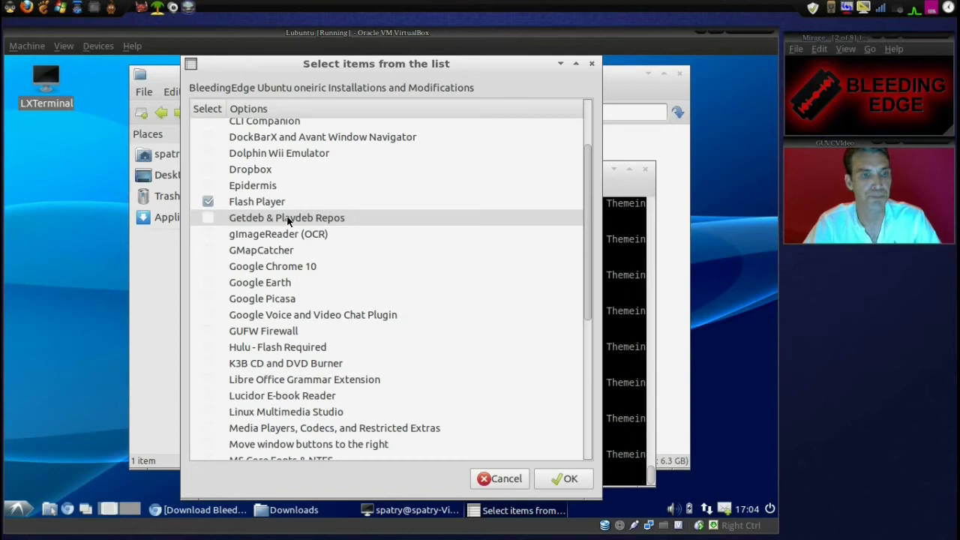
pyautogui.click(209, 219)
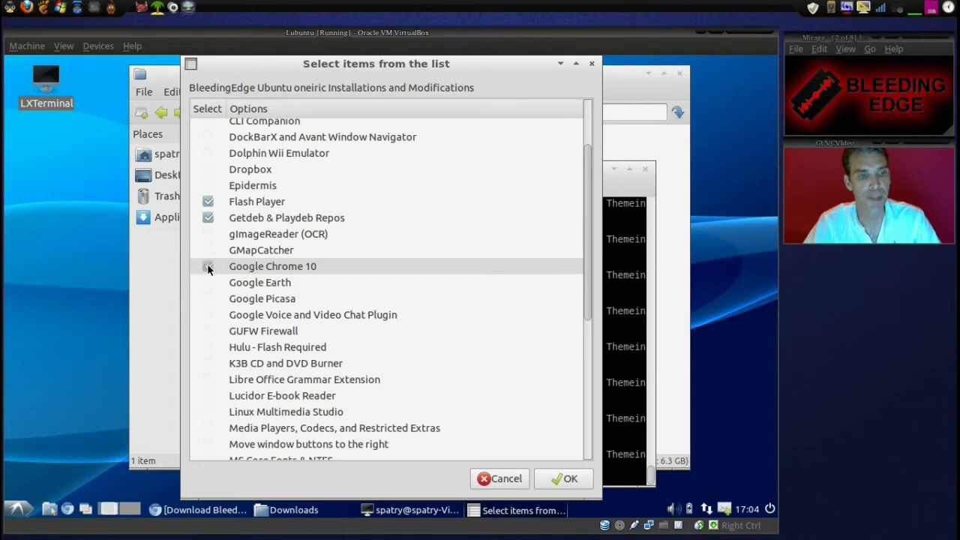
pyautogui.scroll(-1, 270, 274)
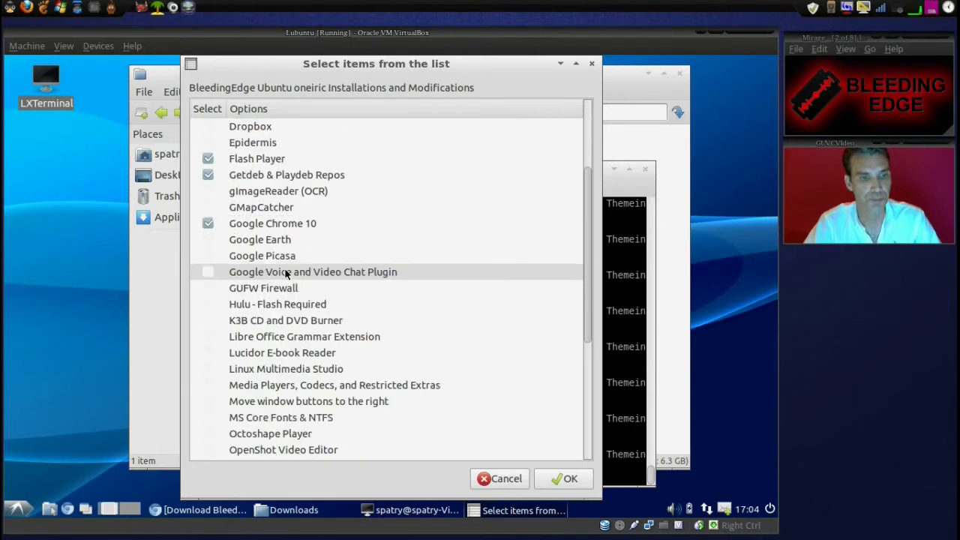
pyautogui.scroll(-1, 285, 274)
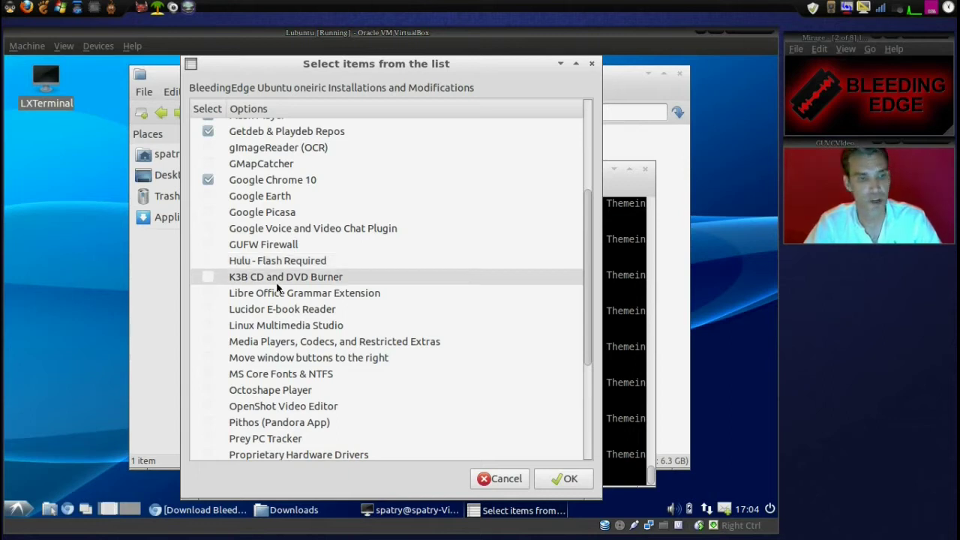
pyautogui.scroll(-1, 288, 287)
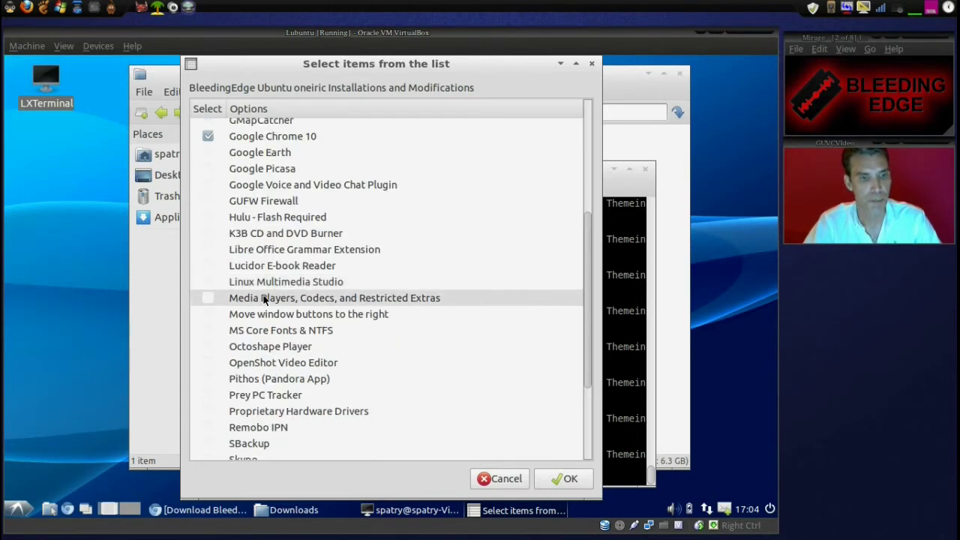
# Tick Media Players/Codecs/Restricted Extras, MS Core Fonts & NTFS, and Pithos (Pandora App).
pyautogui.click(209, 299)
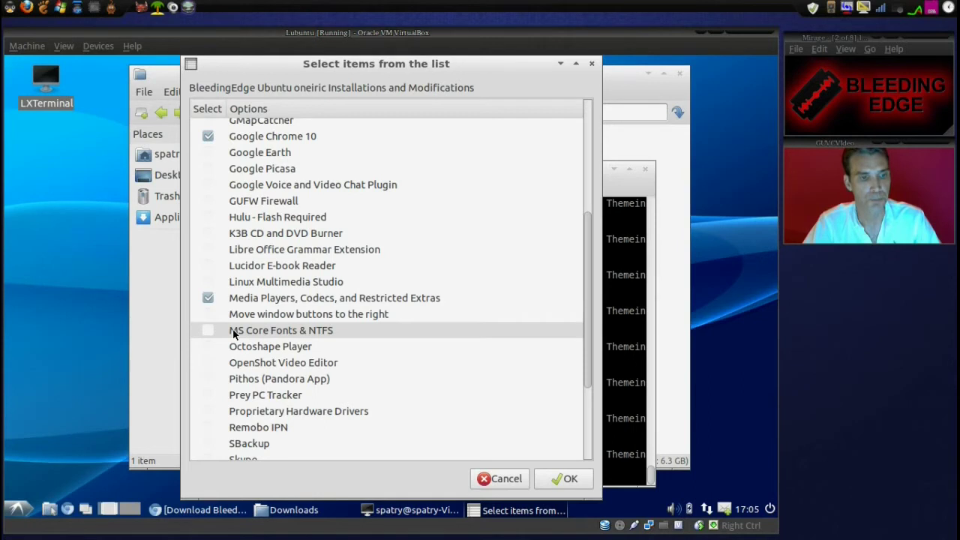
pyautogui.click(209, 331)
pyautogui.scroll(-2, 209, 327)
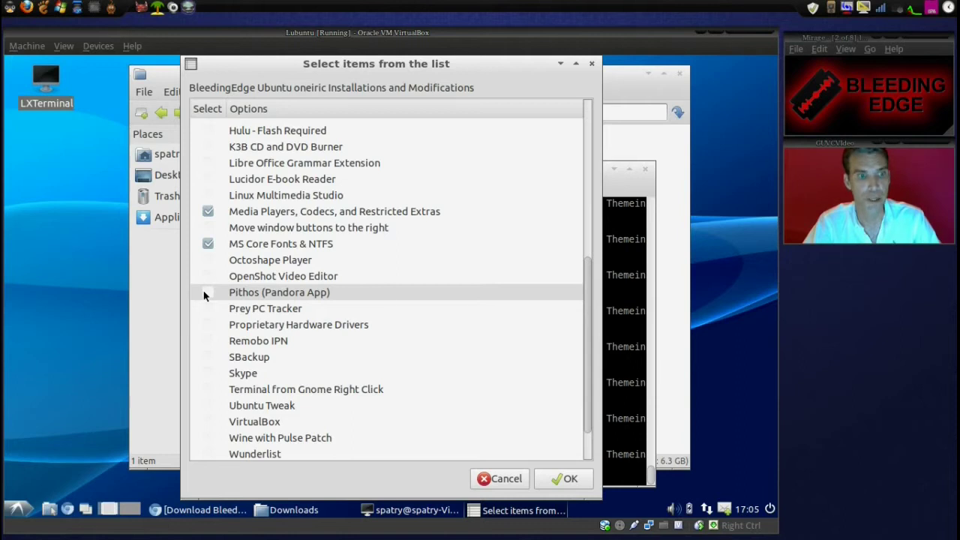
pyautogui.click(207, 292)
pyautogui.scroll(-1, 241, 339)
pyautogui.scroll(-1, 241, 339)
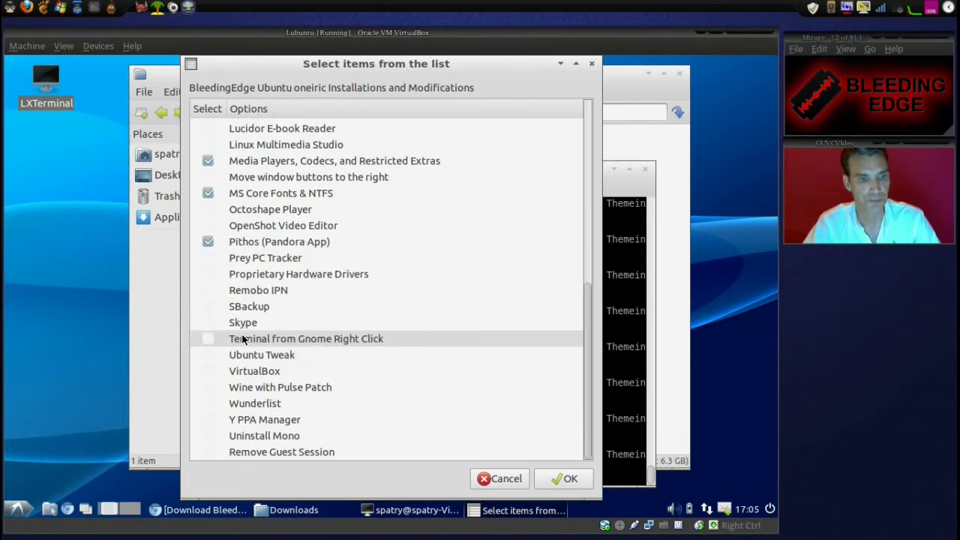
# Tick Ubuntu Tweak, VirtualBox and Y PPA Manager, then confirm the selection.
pyautogui.click(208, 355)
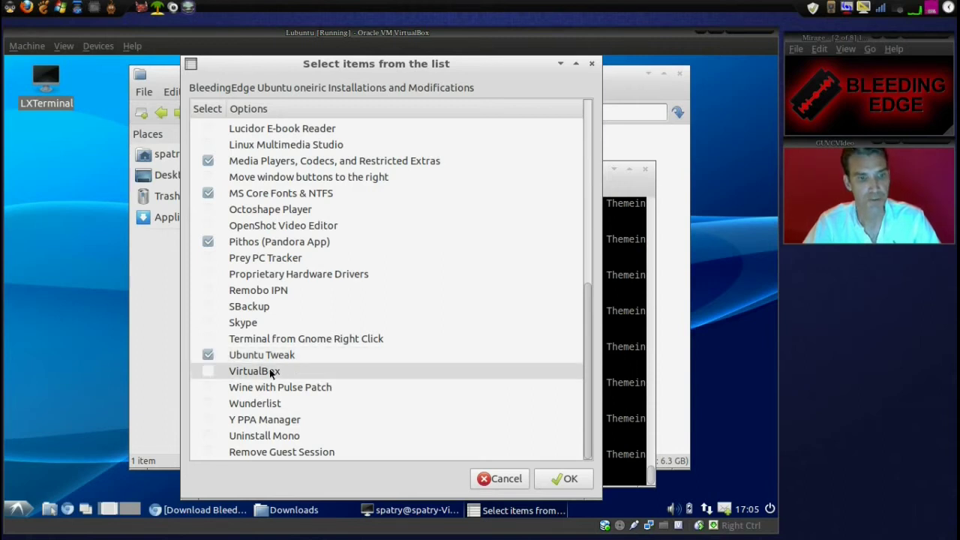
pyautogui.click(208, 370)
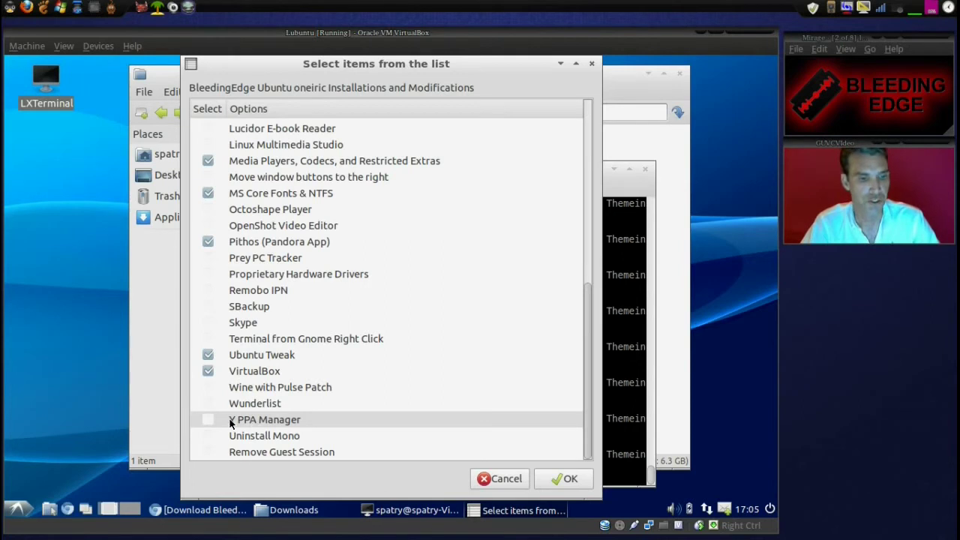
pyautogui.click(208, 420)
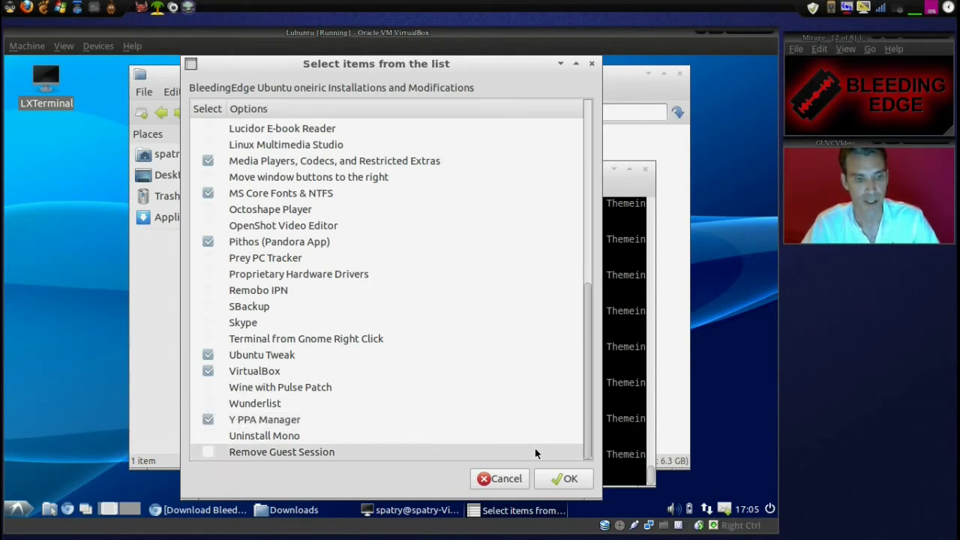
pyautogui.scroll(10, 535, 453)
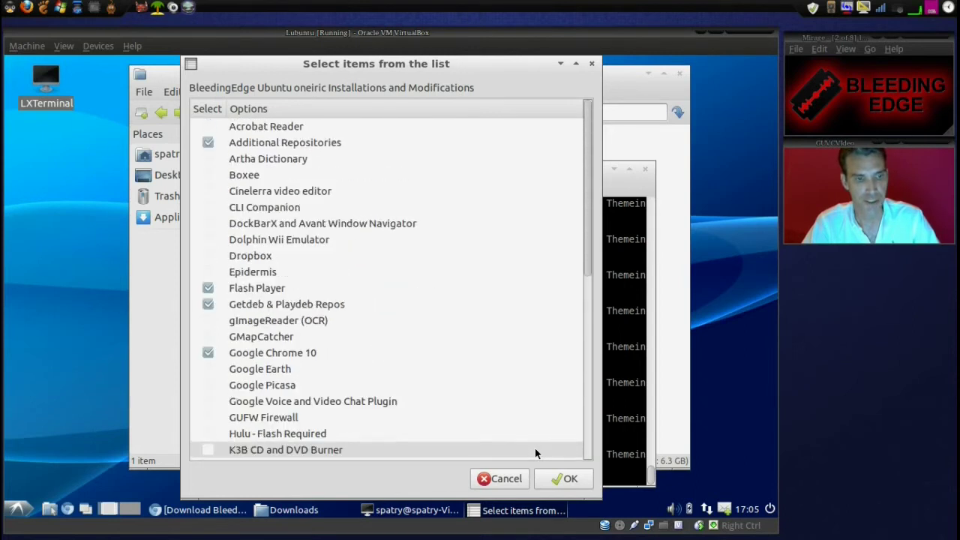
pyautogui.scroll(-10, 535, 452)
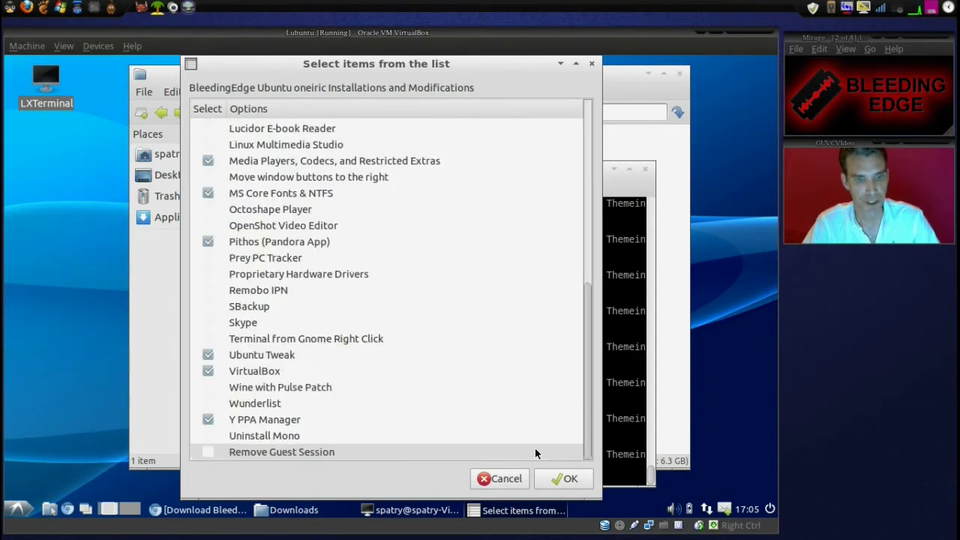
pyautogui.click(564, 479)
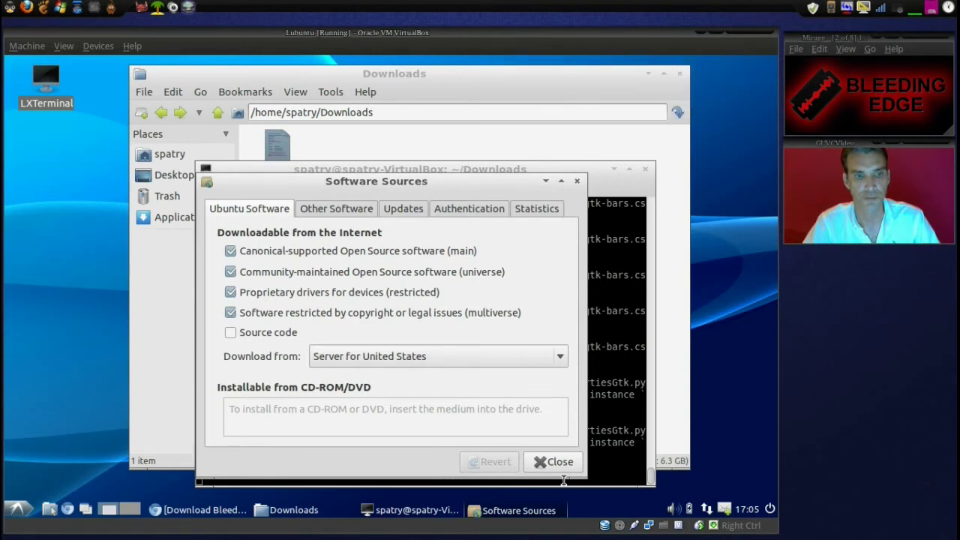
# Review the Other Software sources, return to Ubuntu Software, and move the window up-left.
pyautogui.click(336, 209)
pyautogui.click(274, 212)
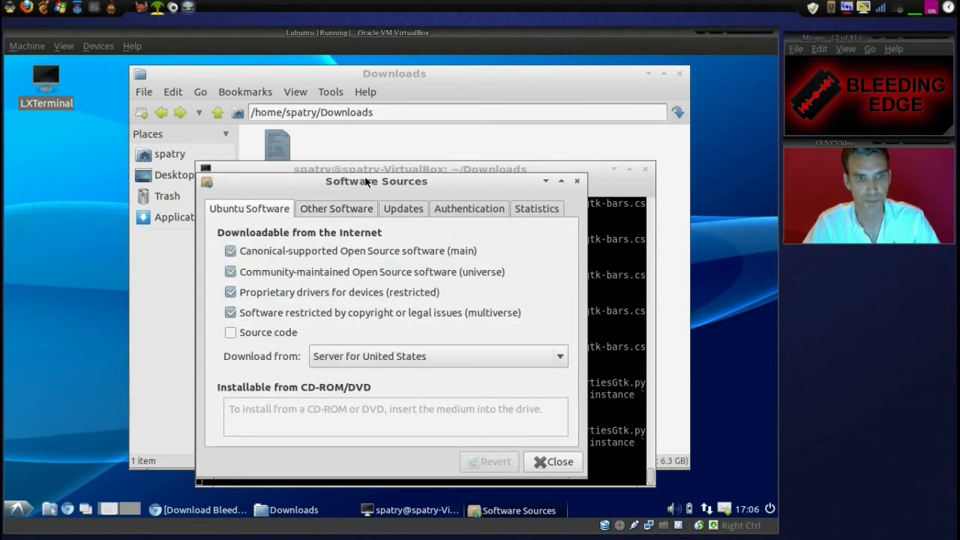
pyautogui.moveTo(377, 181); pyautogui.dragTo(390, 166)
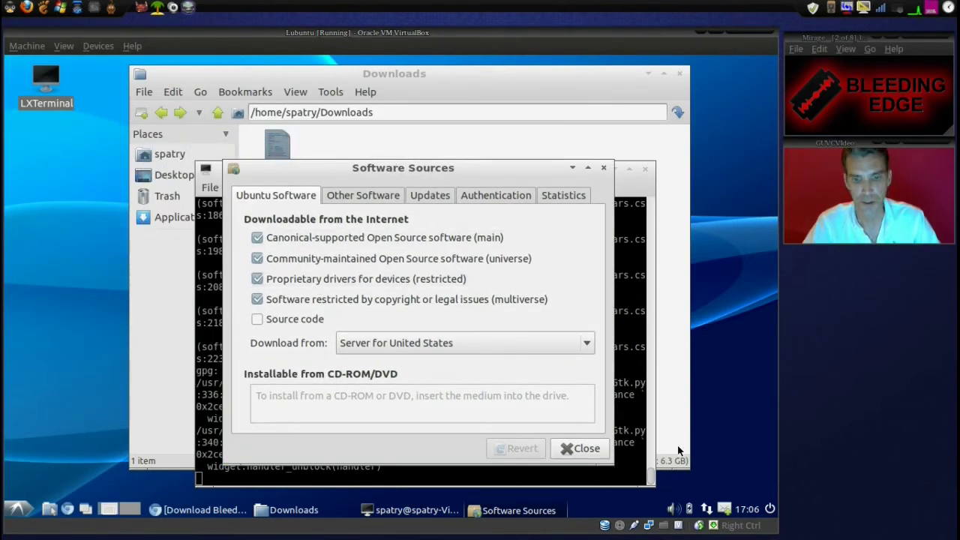
# Close Software Sources and confirm adding the Adobe Flash, Pithos and Y PPA Manager PPAs.
pyautogui.click(581, 449)
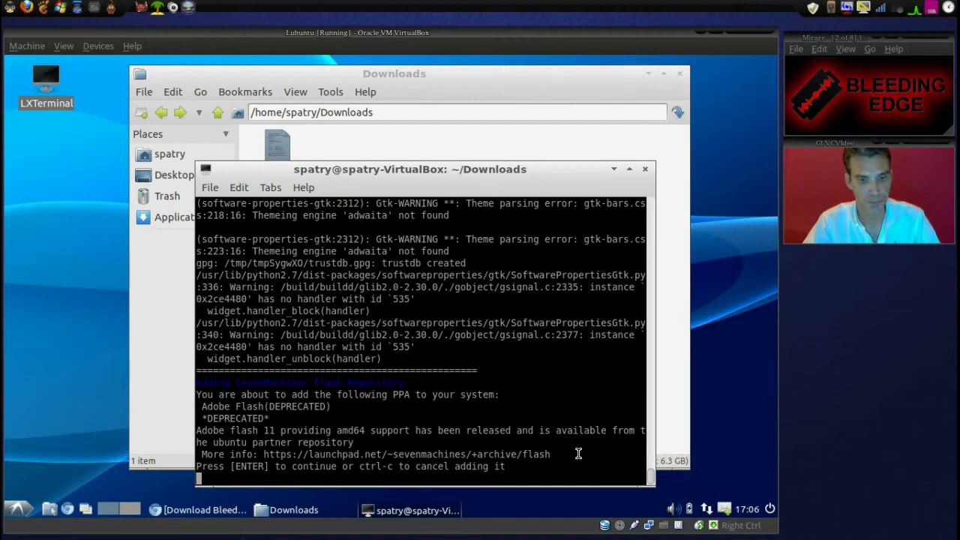
pyautogui.moveTo(516, 168); pyautogui.dragTo(518, 111)
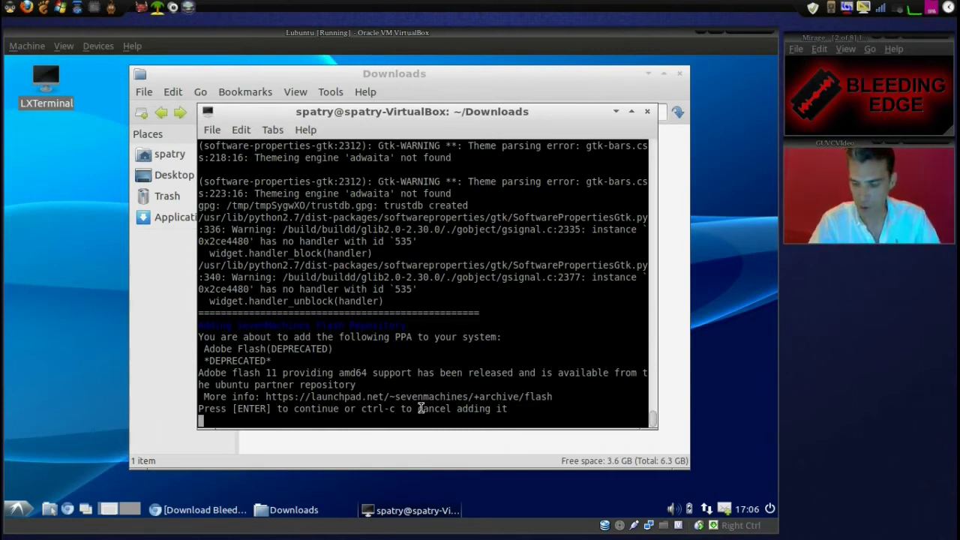
pyautogui.press('Return')
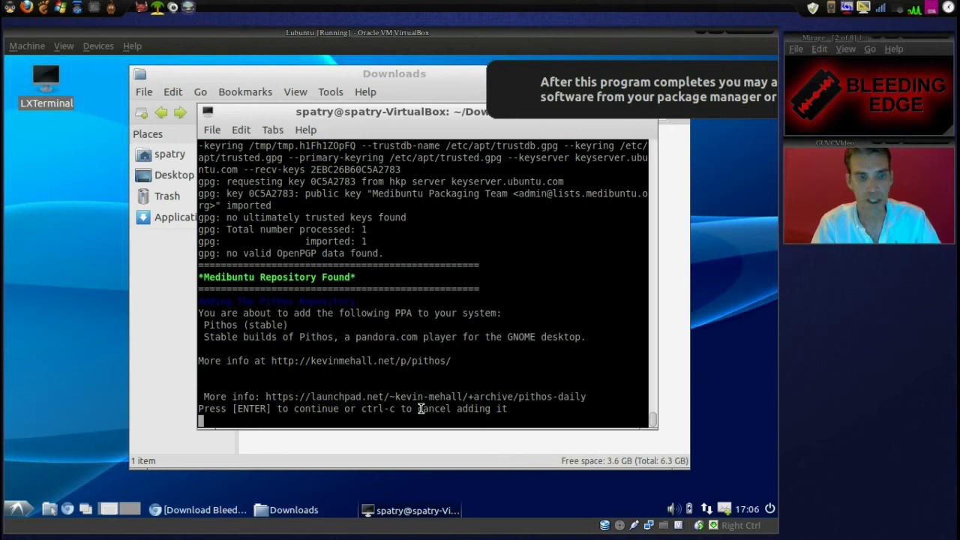
pyautogui.press('Return')
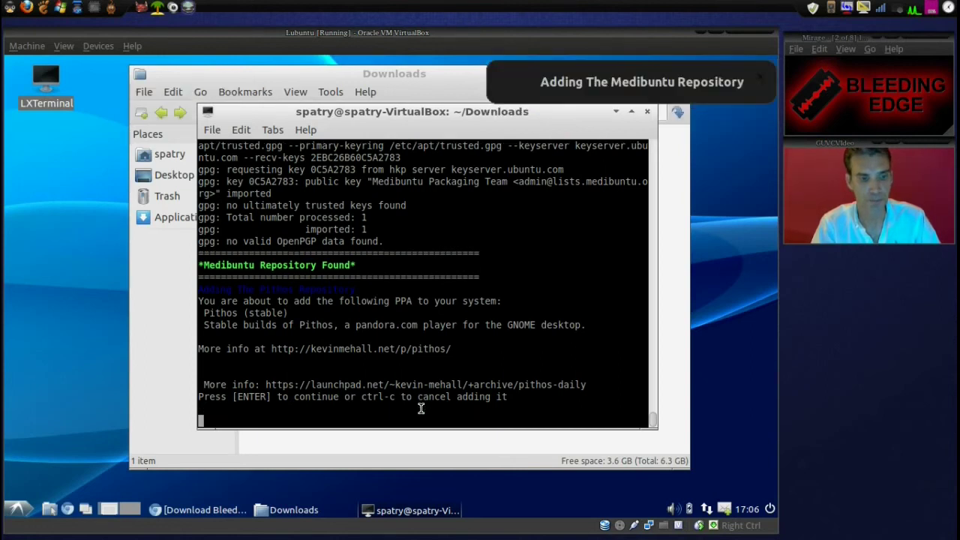
pyautogui.press('Return')
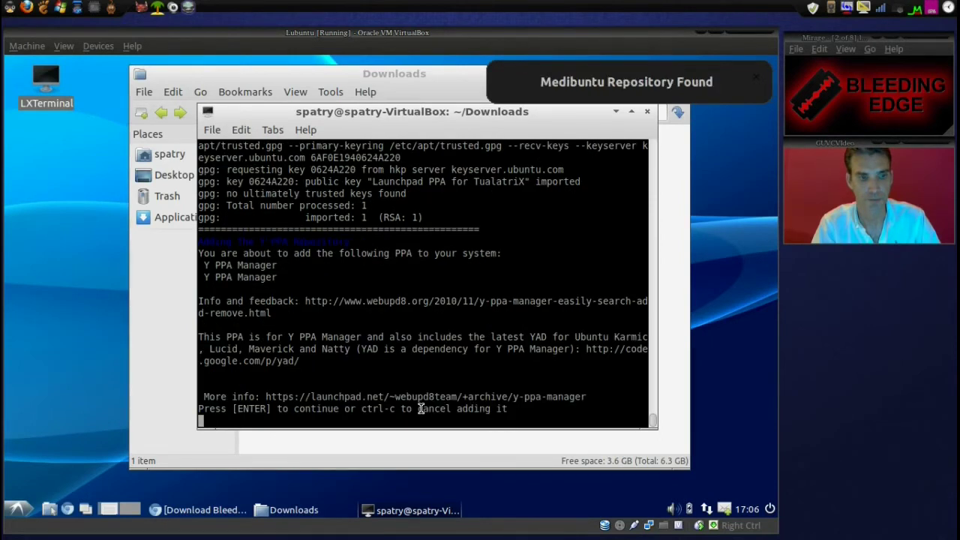
pyautogui.press('Return')
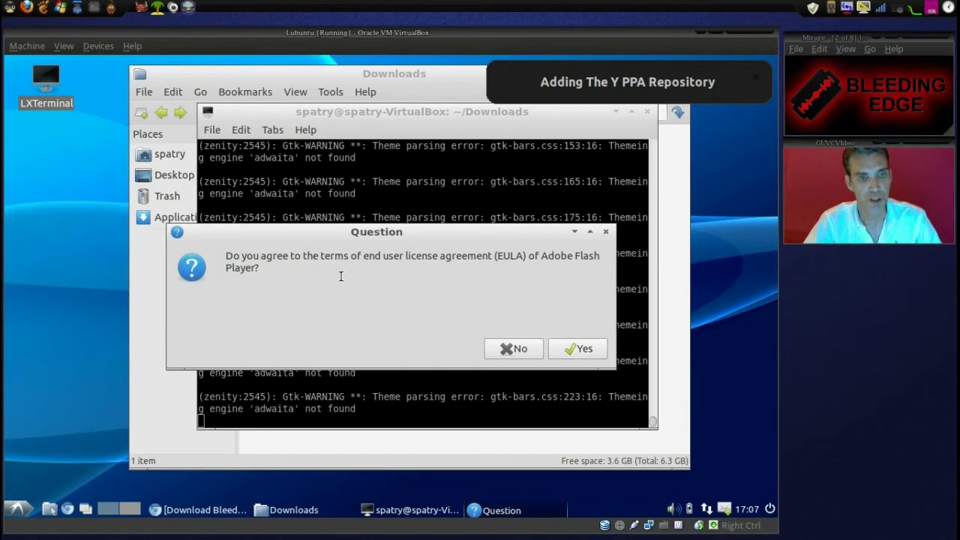
# Accept the Adobe Flash Player EULA and the Google Chrome terms of service.
pyautogui.click(576, 349)
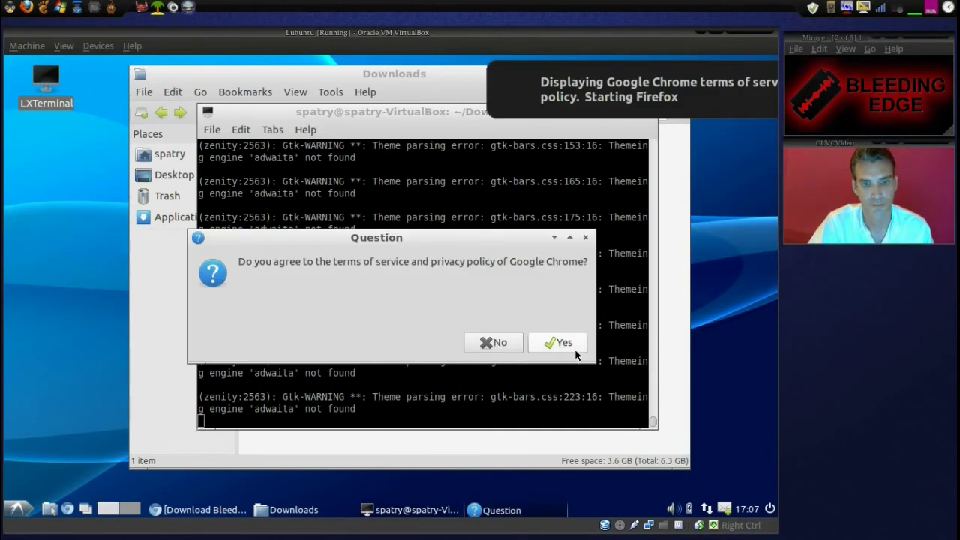
pyautogui.click(567, 343)
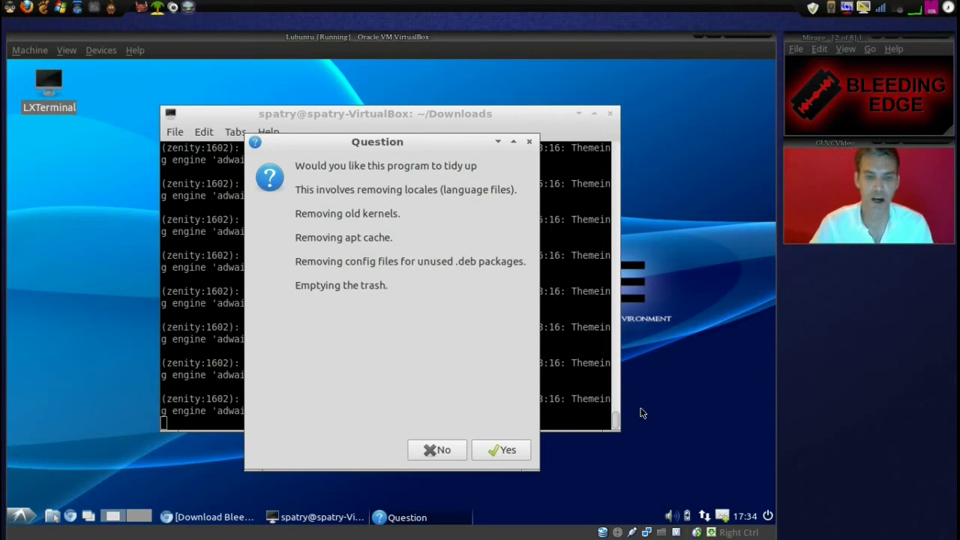
# Agree to the system tidy-up, then choose No to keep the added repositories.
pyautogui.click(502, 453)
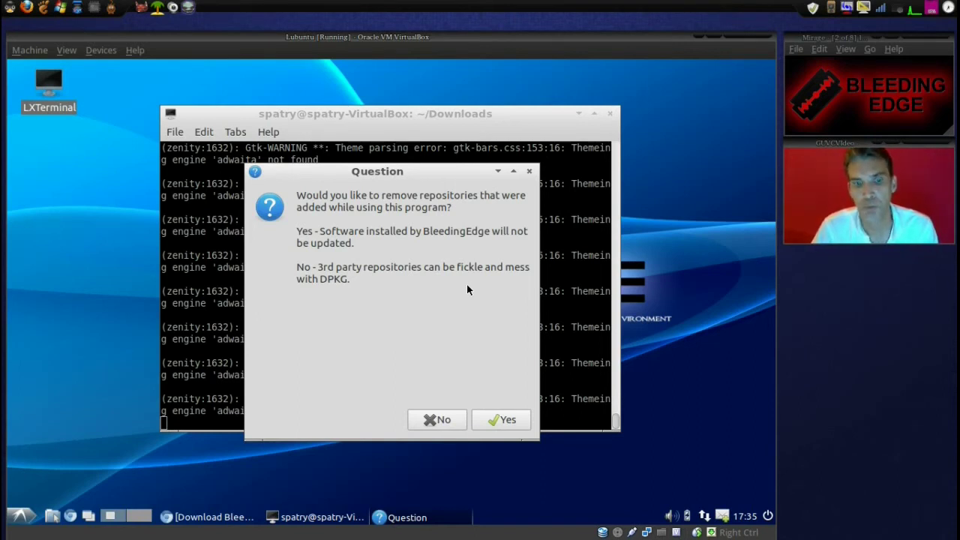
pyautogui.click(432, 421)
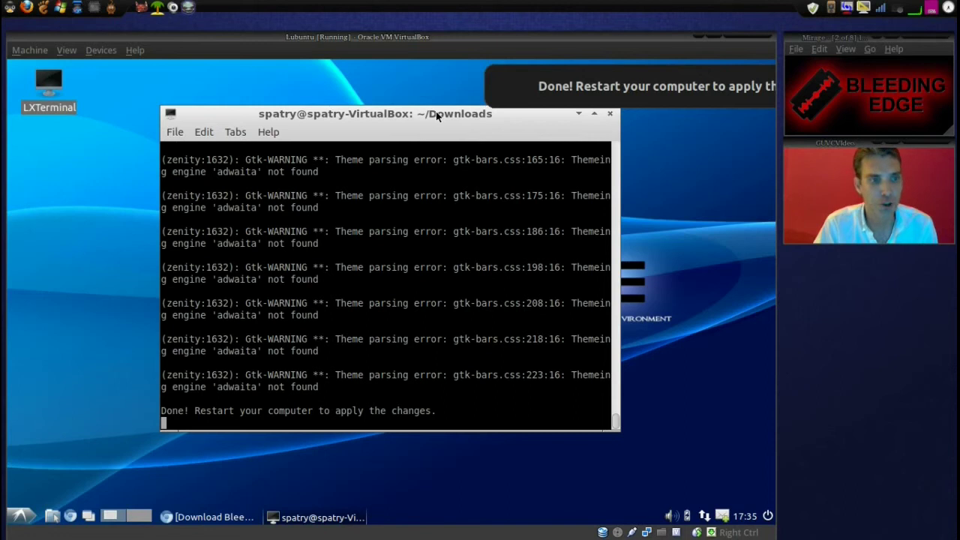
# Reboot the Lubuntu virtual machine through the start menu's Logout dialog.
pyautogui.click(16, 516)
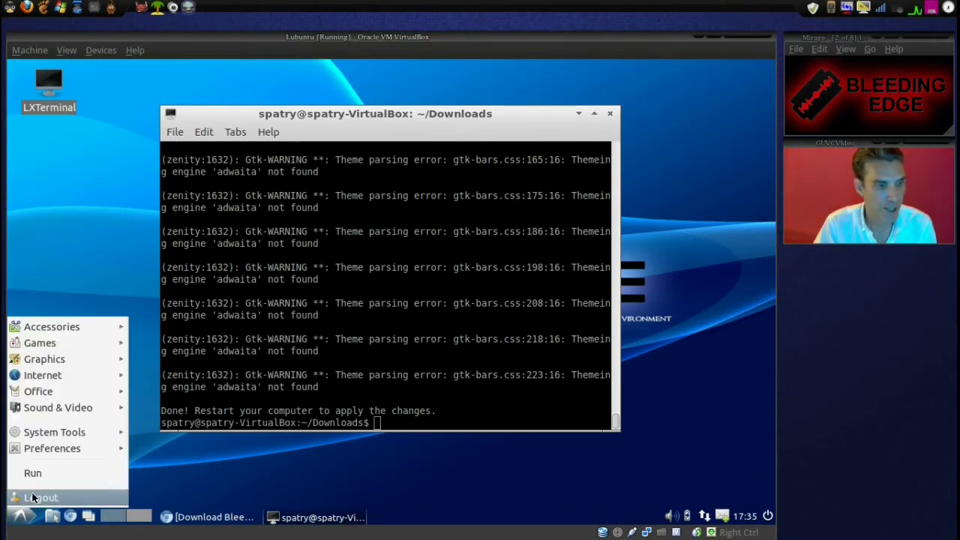
pyautogui.click(31, 495)
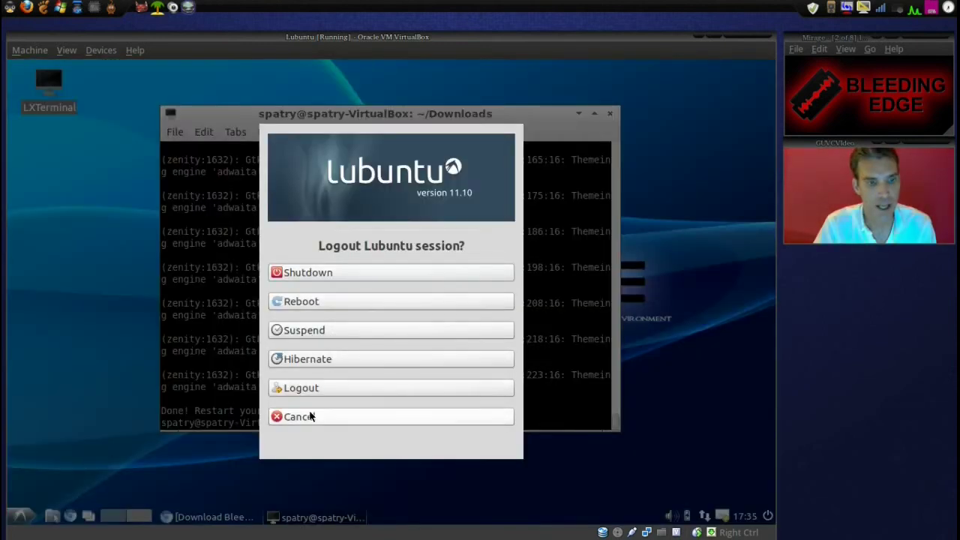
pyautogui.click(324, 309)
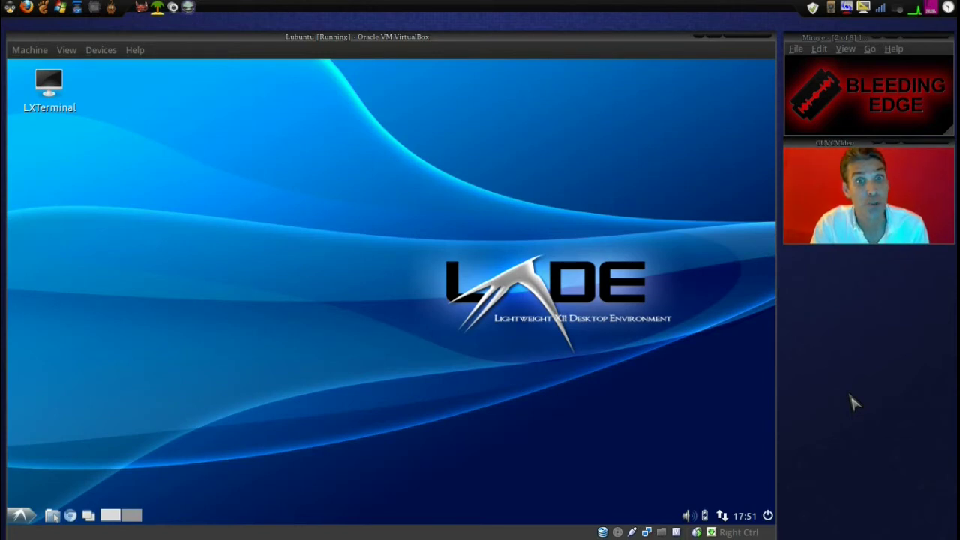
# Launch Y PPA Manager from System Tools and nudge its window into place.
pyautogui.click(14, 514)
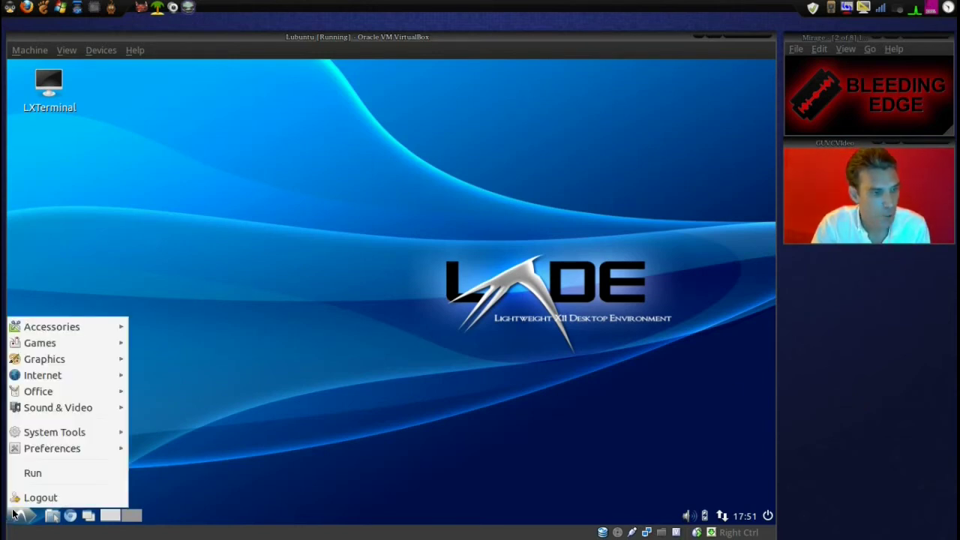
pyautogui.moveTo(40, 435)
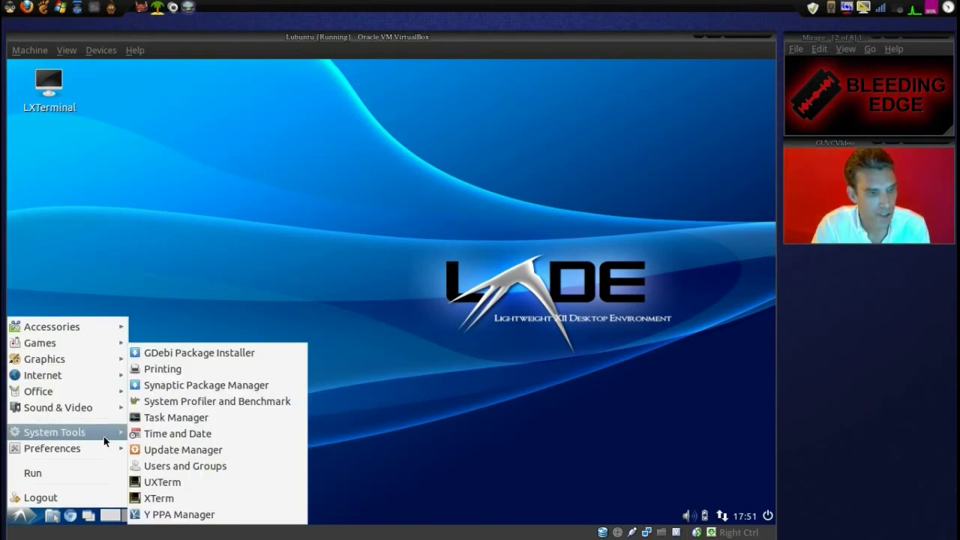
pyautogui.click(188, 515)
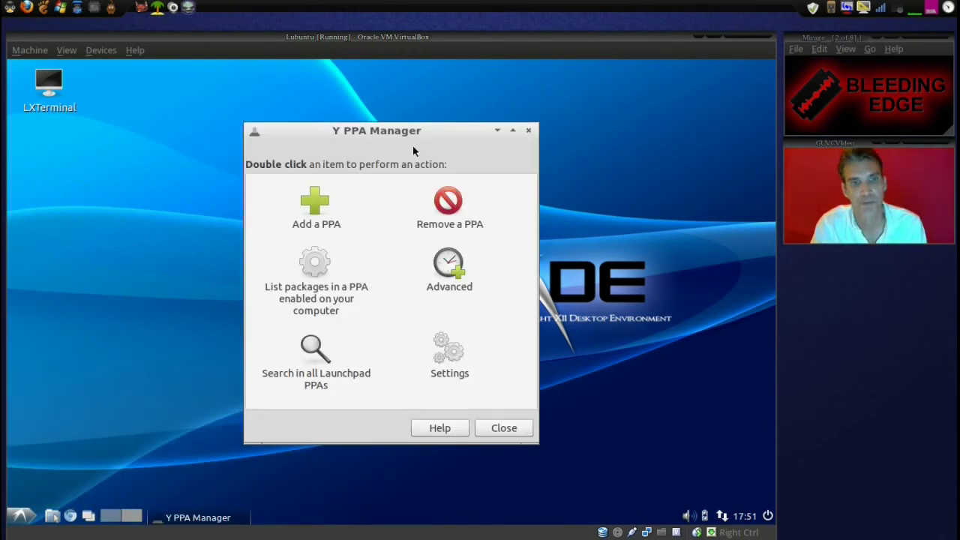
pyautogui.moveTo(416, 139)
pyautogui.mouseDown()
pyautogui.moveTo(484, 128)
pyautogui.moveTo(382, 133)
pyautogui.moveTo(432, 114)
pyautogui.moveTo(427, 125)
pyautogui.mouseUp()
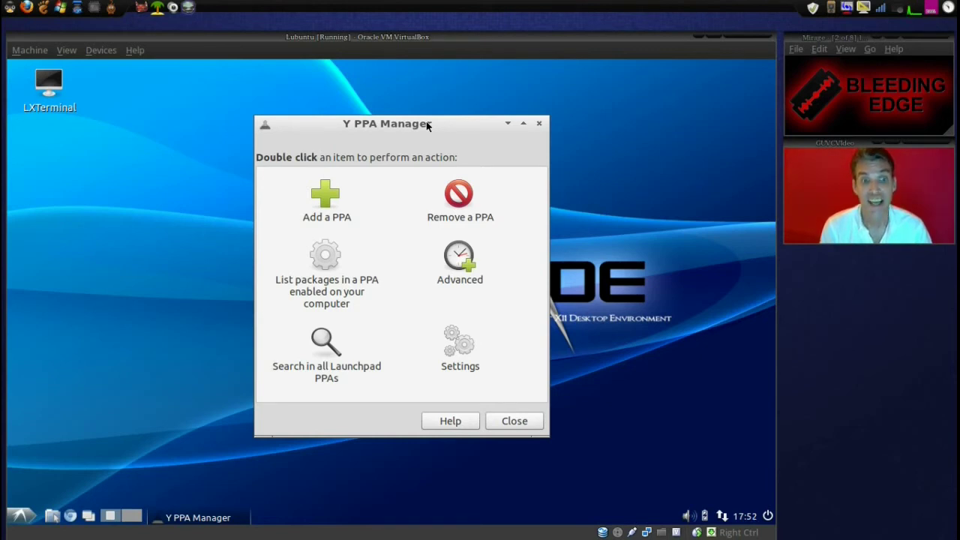
# Run a search across all Launchpad PPAs for 'blender'.
pyautogui.click(323, 345)
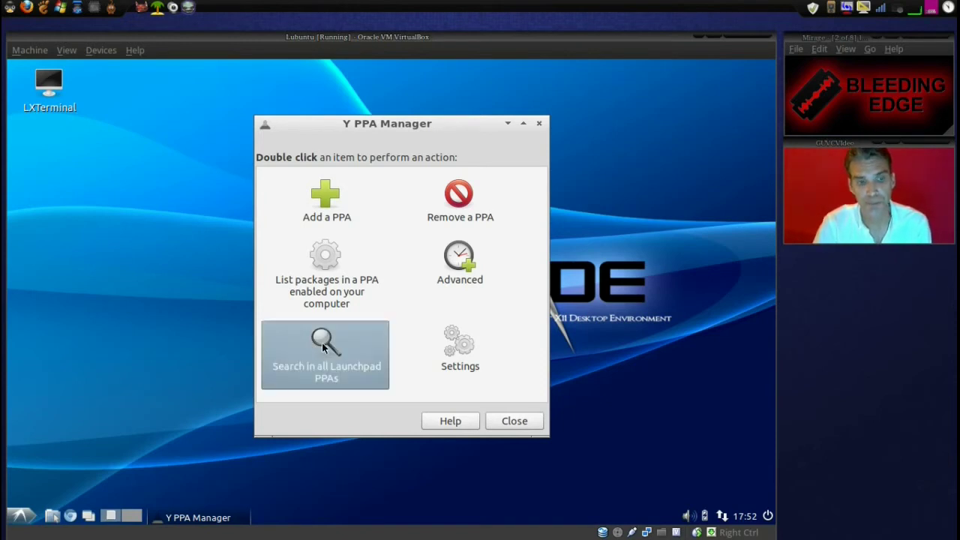
pyautogui.doubleClick(321, 343)
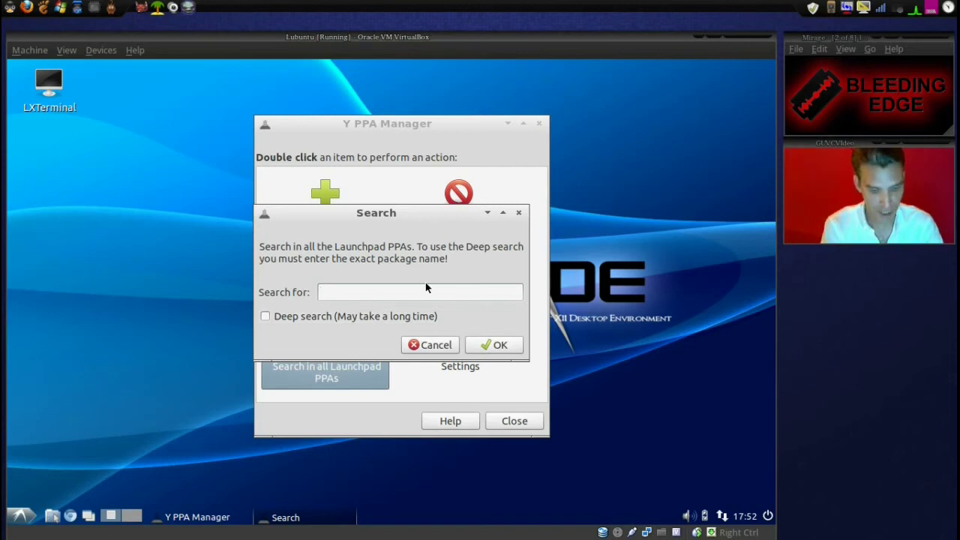
pyautogui.write('blender')
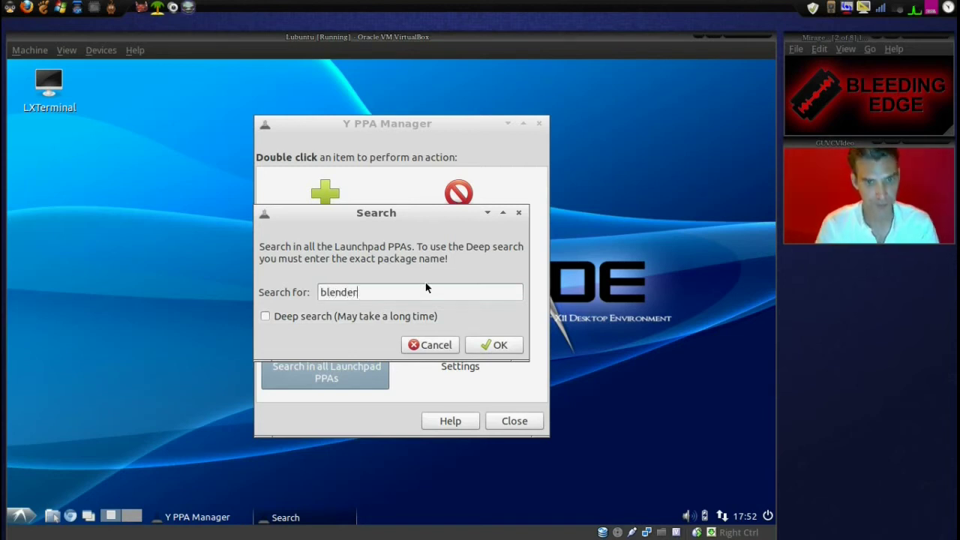
pyautogui.click(495, 345)
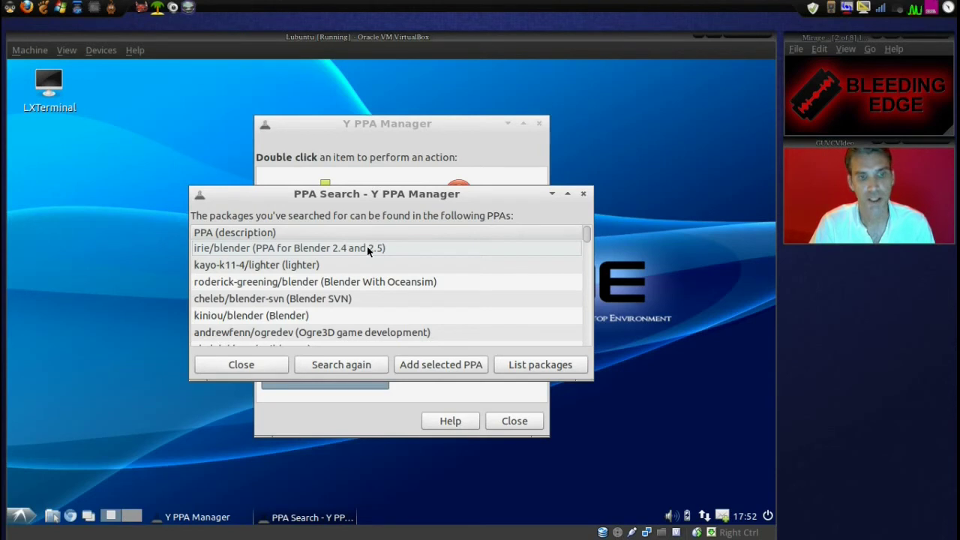
# List the irie/blender PPA's packages and dismiss the notice that it has none for this release.
pyautogui.scroll(-4, 367, 250)
pyautogui.scroll(-5, 367, 246)
pyautogui.scroll(-6, 367, 246)
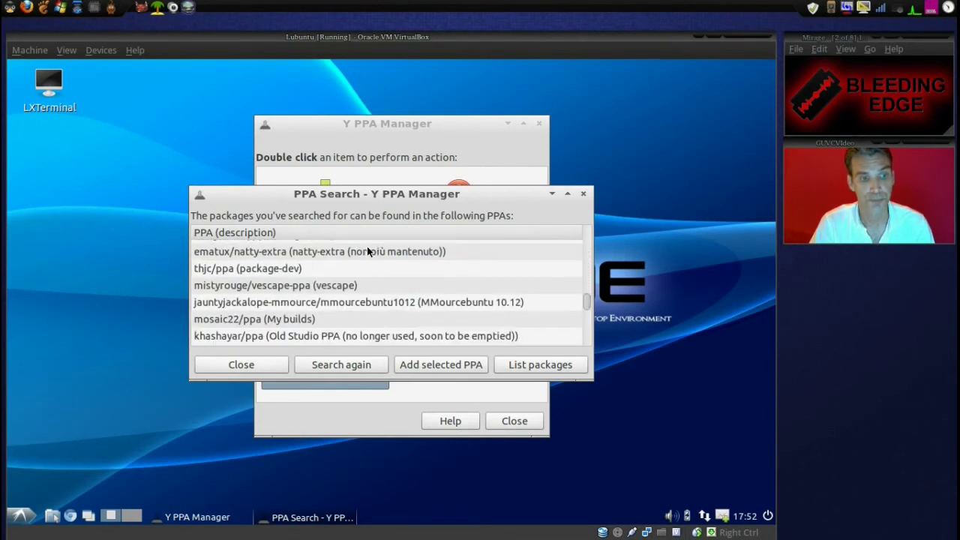
pyautogui.scroll(-7, 519, 289)
pyautogui.scroll(-1, 520, 293)
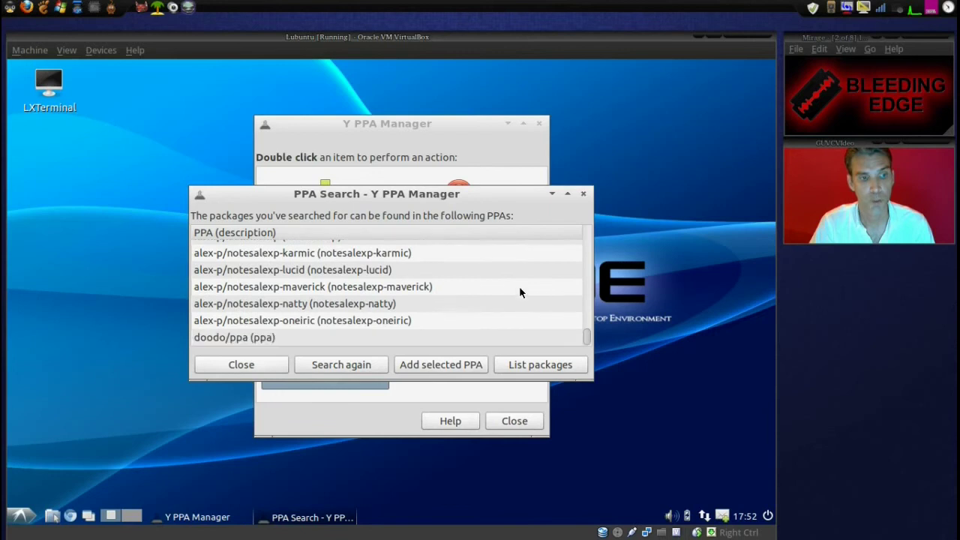
pyautogui.scroll(6, 520, 293)
pyautogui.scroll(10, 520, 292)
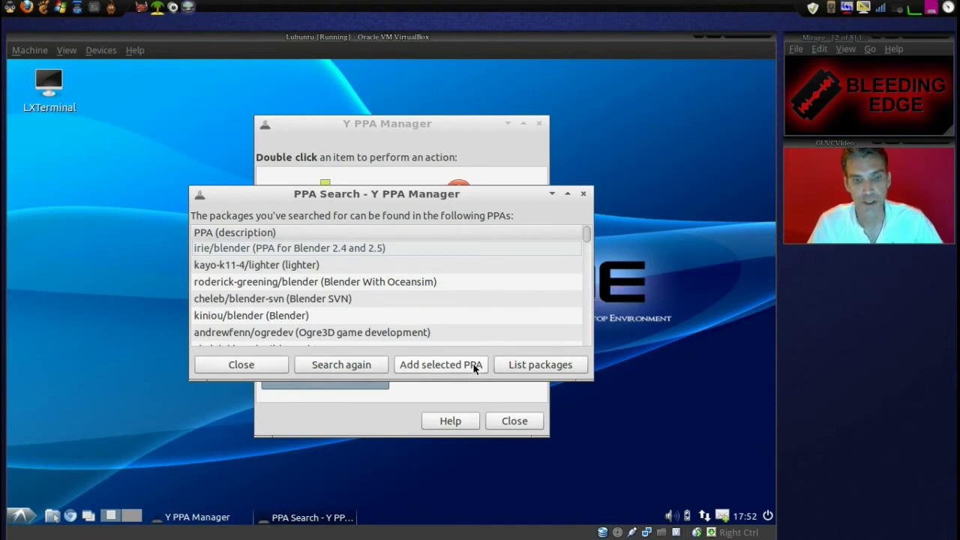
pyautogui.click(319, 253)
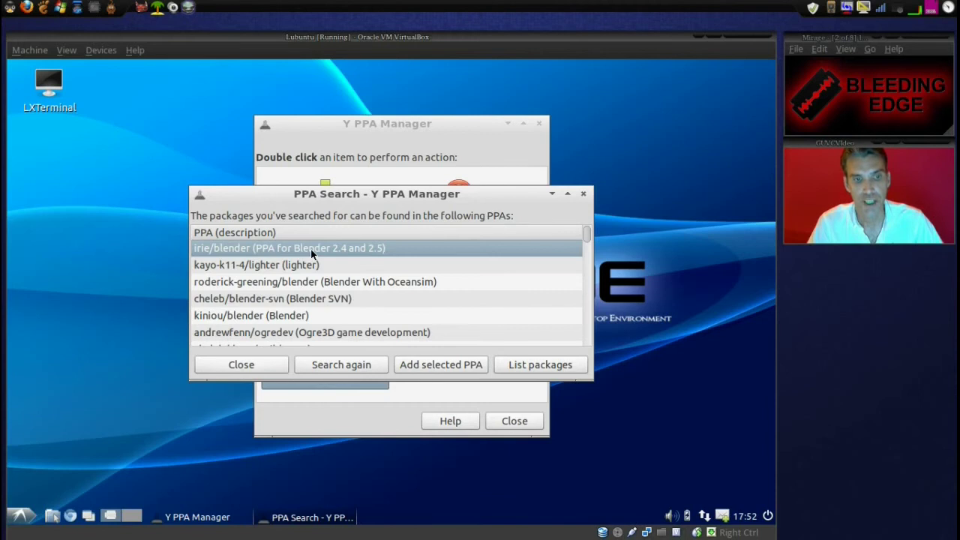
pyautogui.click(537, 367)
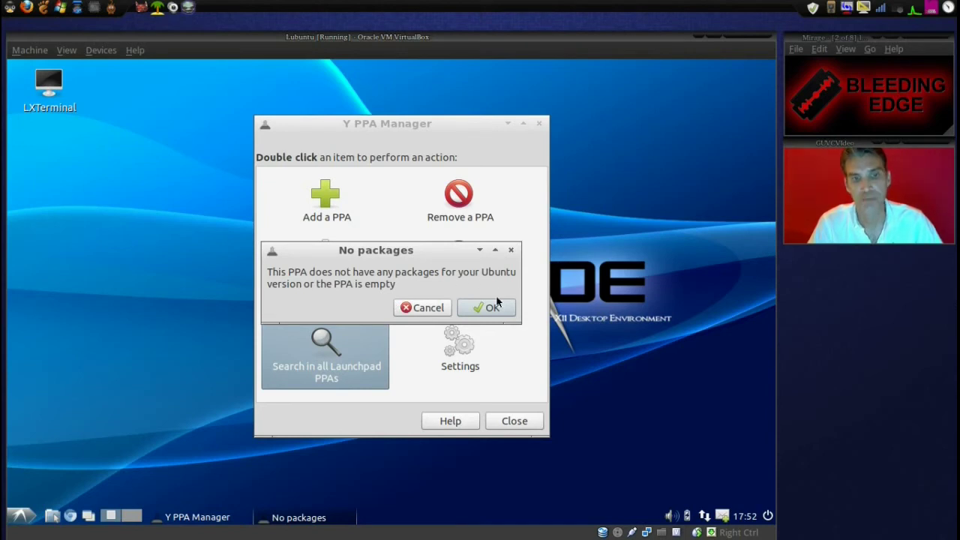
pyautogui.click(491, 307)
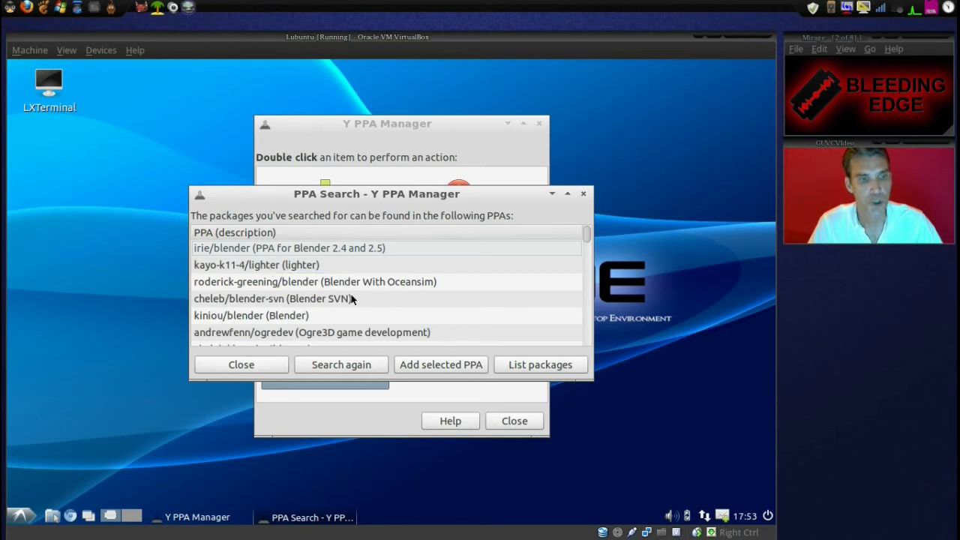
# List cheleb/blender-svn's packages: blender and blender-dbg 2.60.0+svn41099~oneiric1.
pyautogui.scroll(-1, 372, 291)
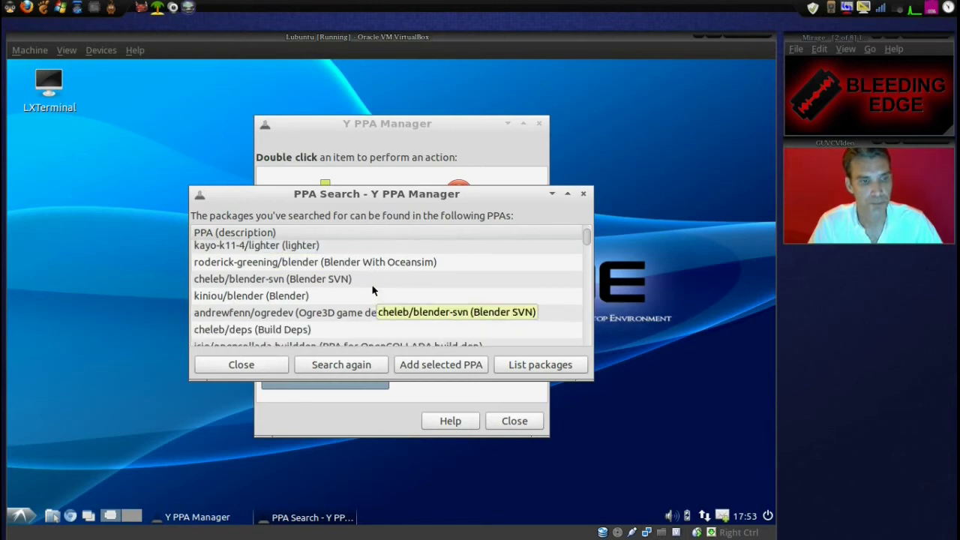
pyautogui.click(295, 280)
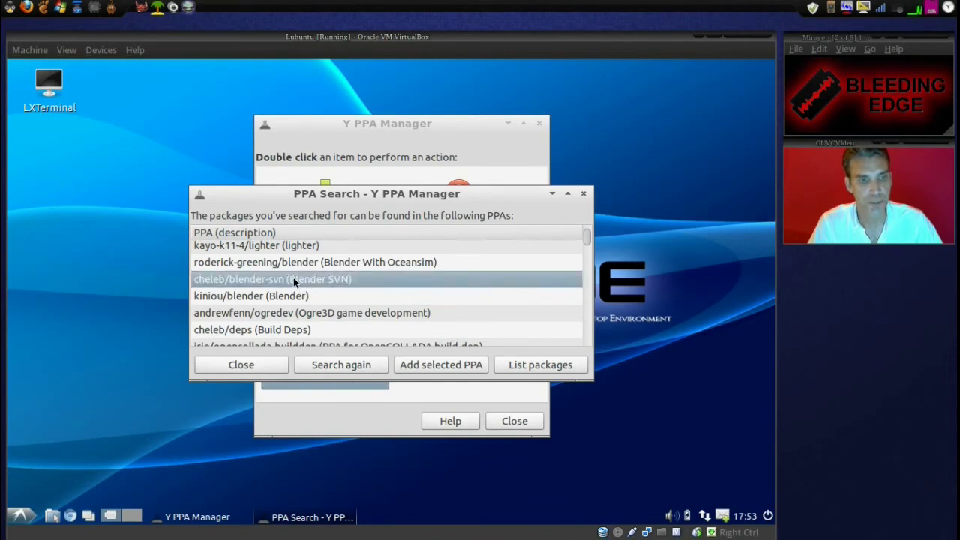
pyautogui.click(534, 365)
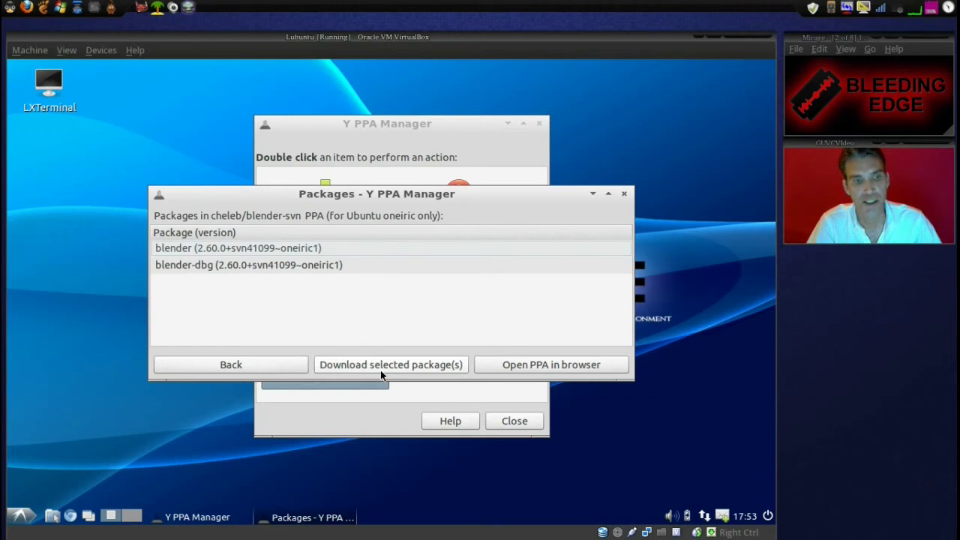
pyautogui.click(225, 364)
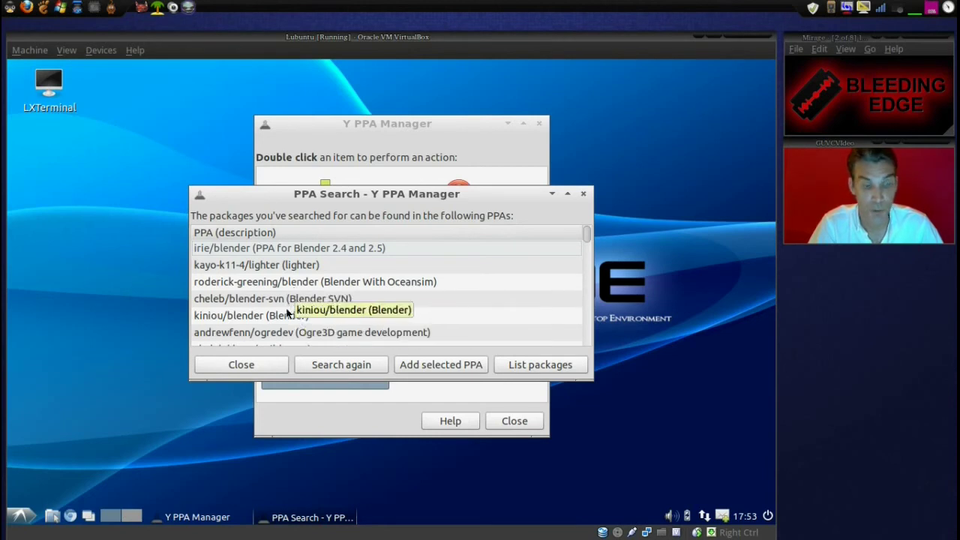
pyautogui.click(288, 315)
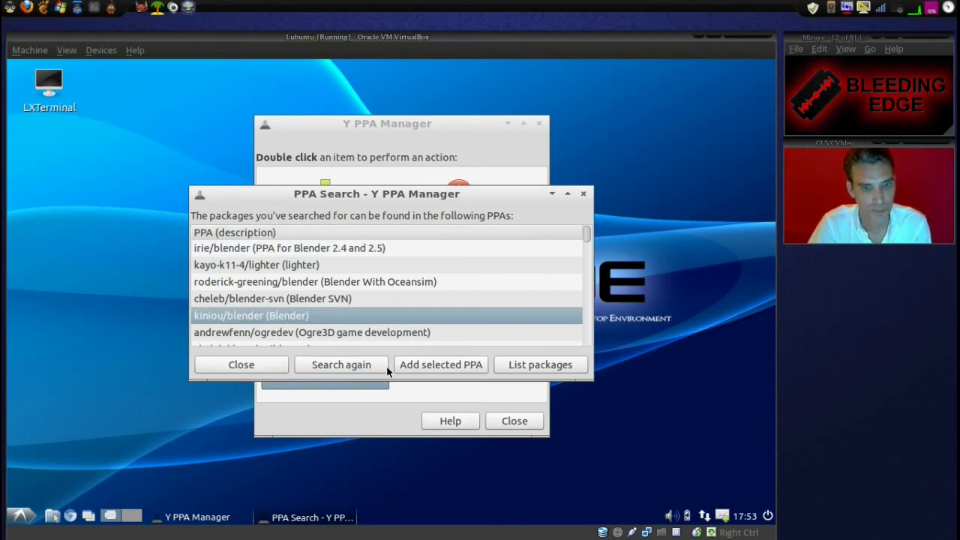
pyautogui.click(530, 366)
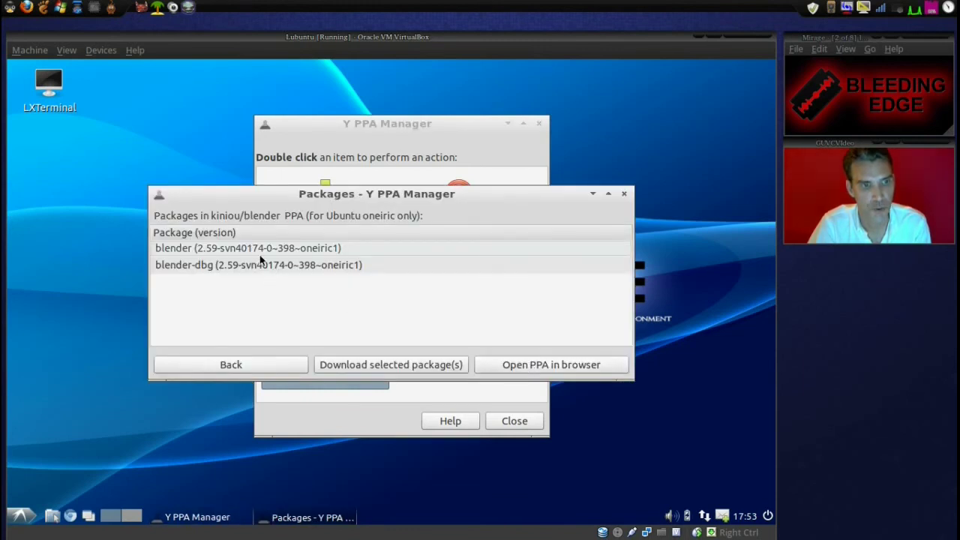
pyautogui.click(263, 363)
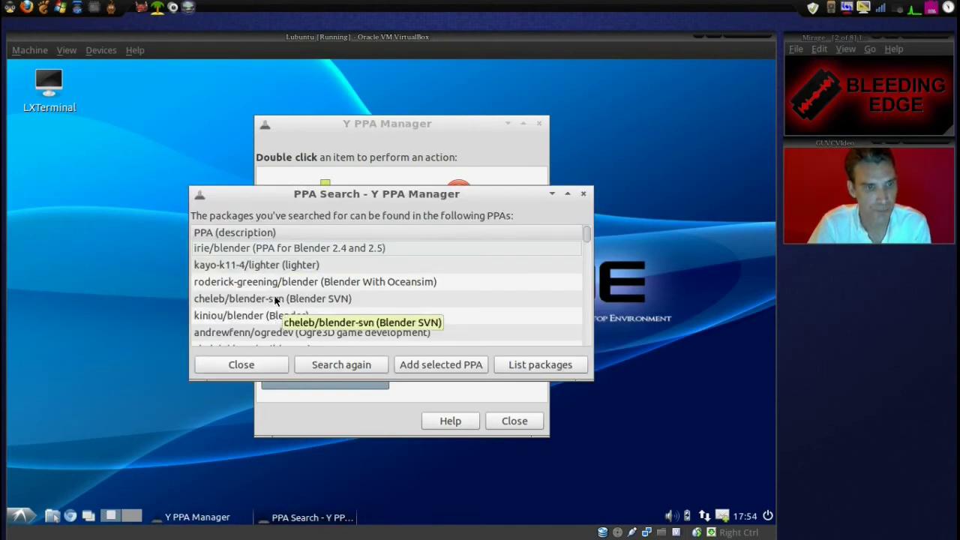
pyautogui.scroll(-1, 322, 332)
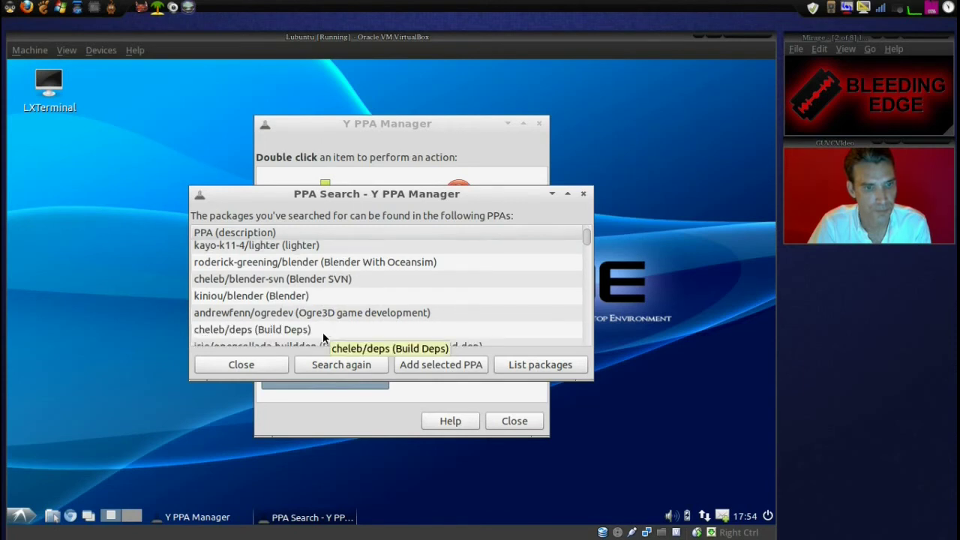
pyautogui.scroll(-1, 323, 333)
pyautogui.scroll(-1, 340, 312)
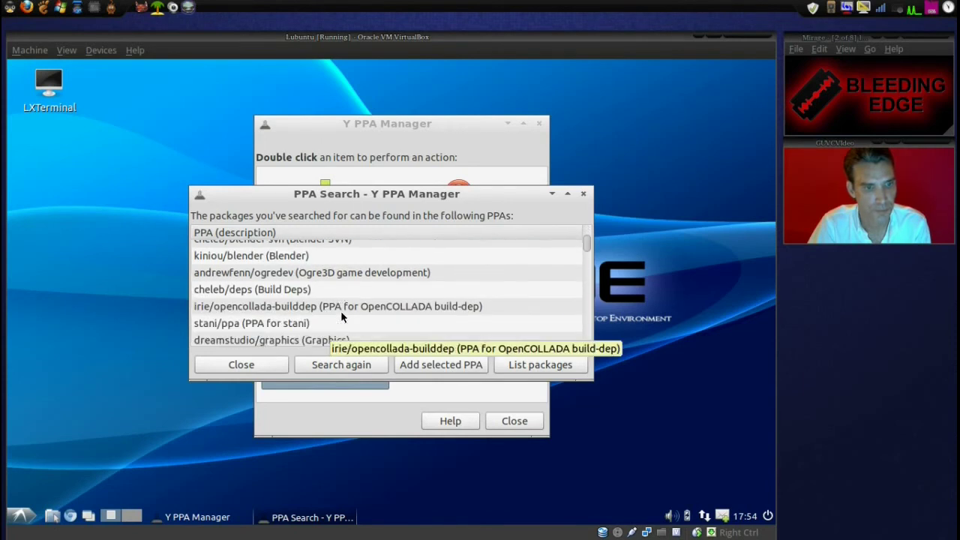
pyautogui.scroll(-1, 341, 312)
pyautogui.scroll(-5, 341, 315)
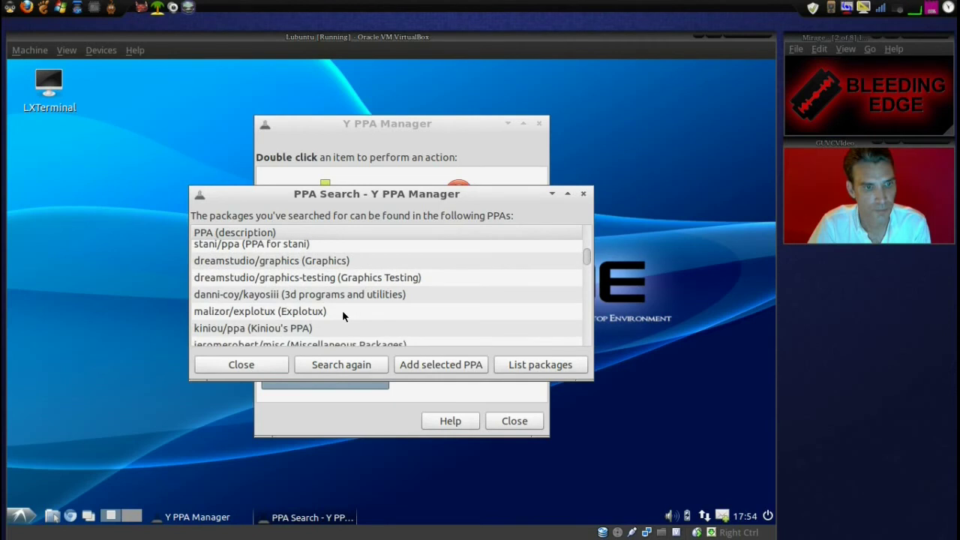
pyautogui.scroll(-1, 342, 316)
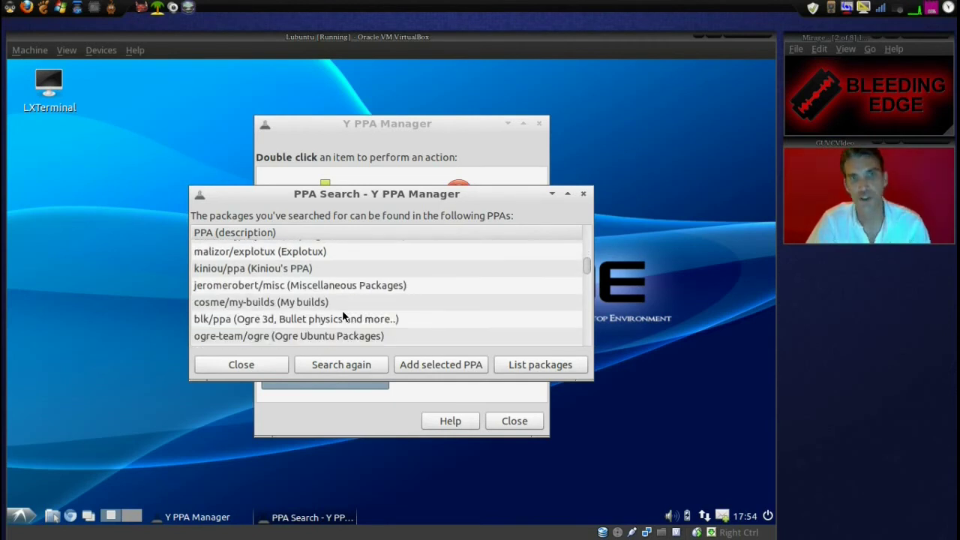
# Google 'blender ppa' in Chromium and open the Blender SVN Launchpad result.
pyautogui.click(68, 517)
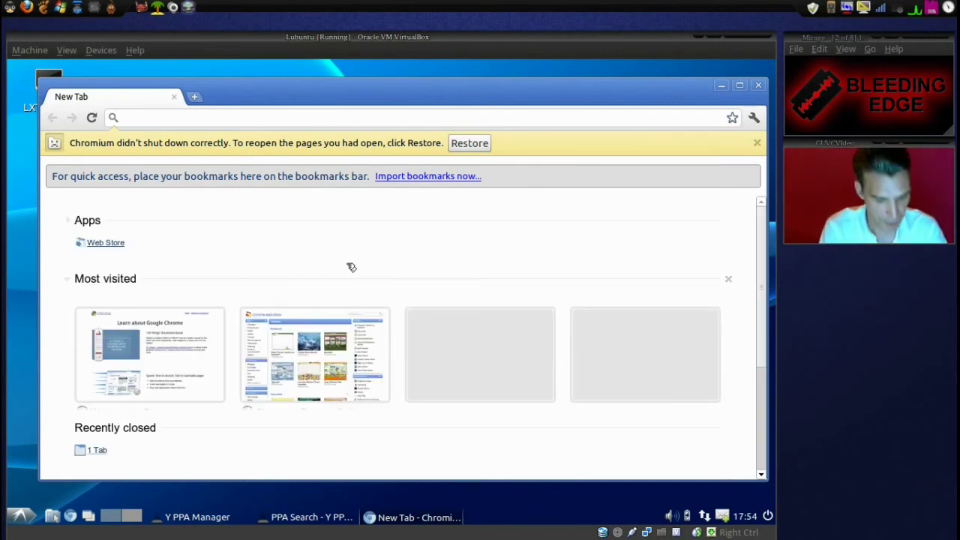
pyautogui.write('blender')
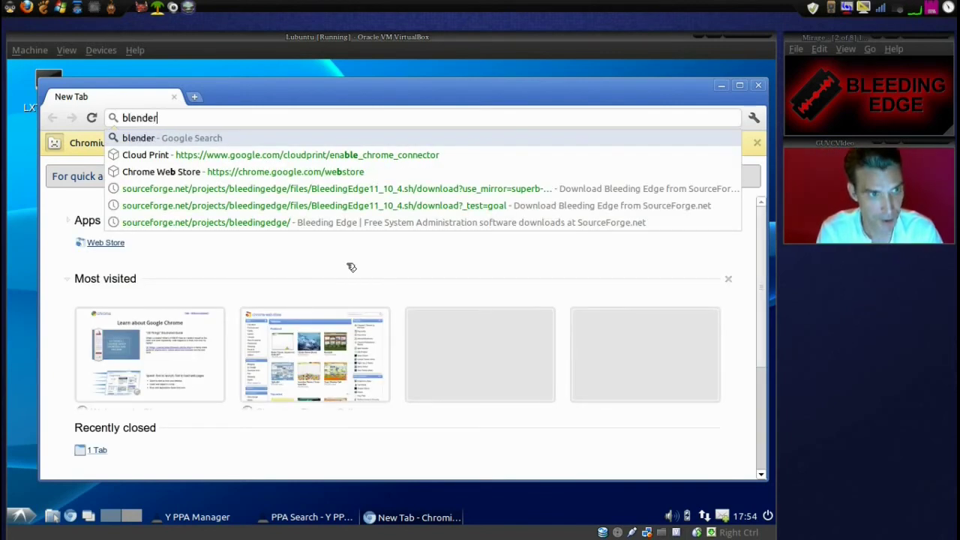
pyautogui.write(' ppa')
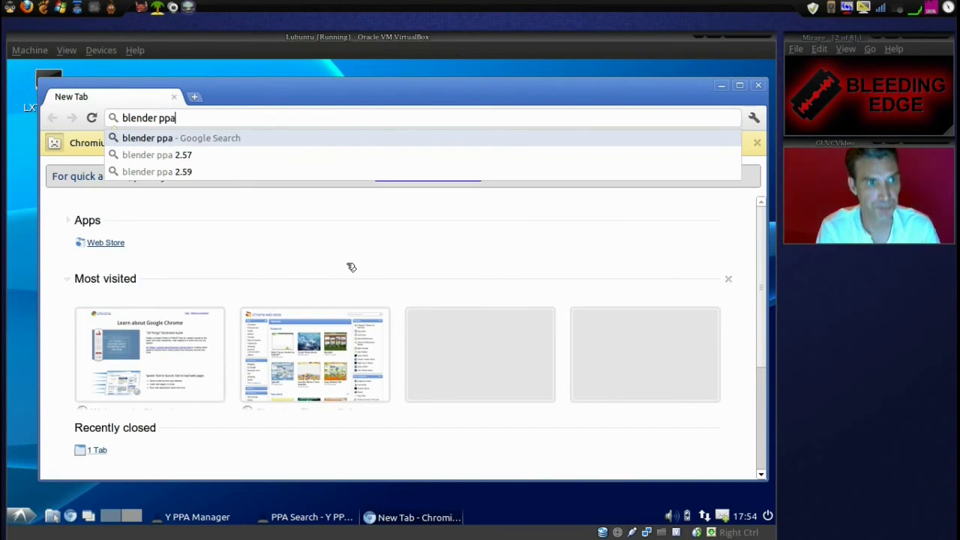
pyautogui.press('Return')
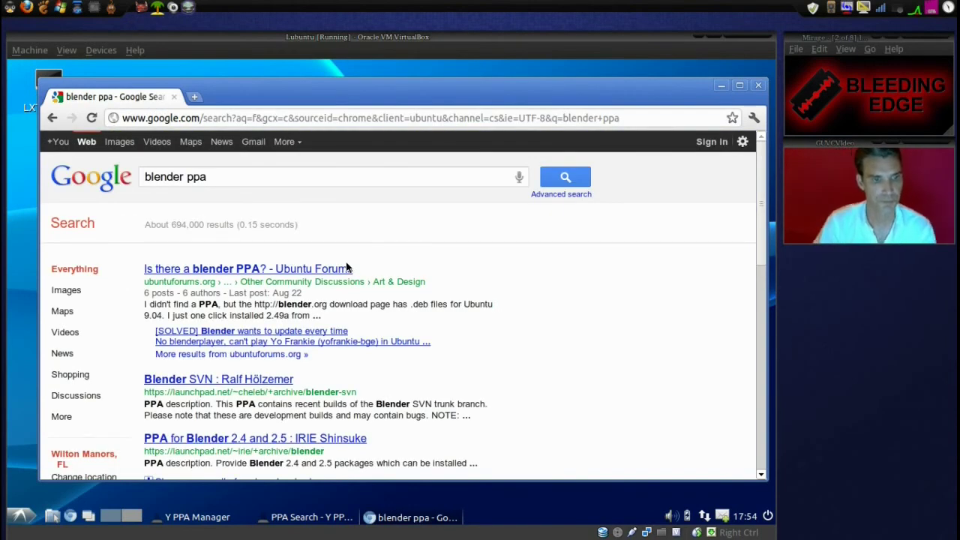
pyautogui.click(185, 381)
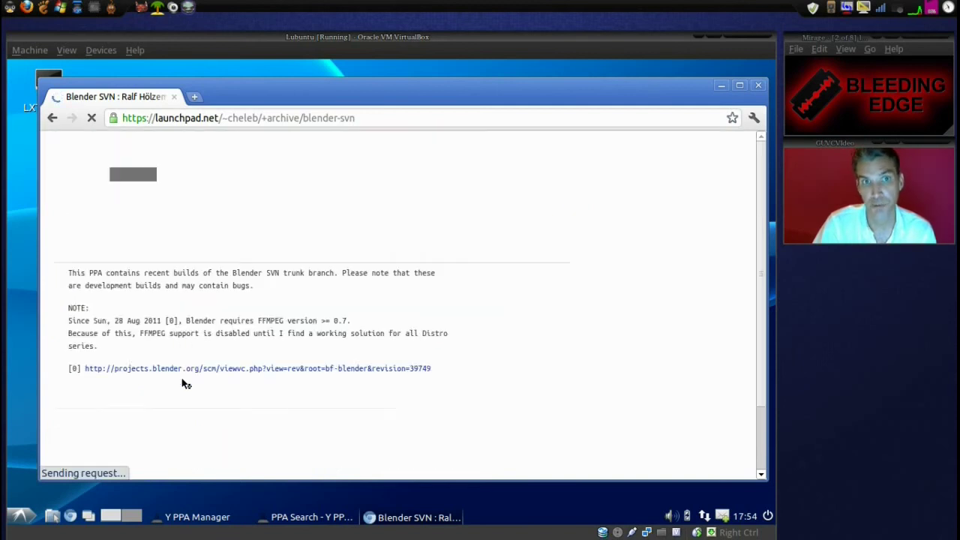
# Scroll the cheleb/blender-svn page to its 'Adding this PPA to your system' and packages sections.
pyautogui.scroll(-5, 319, 236)
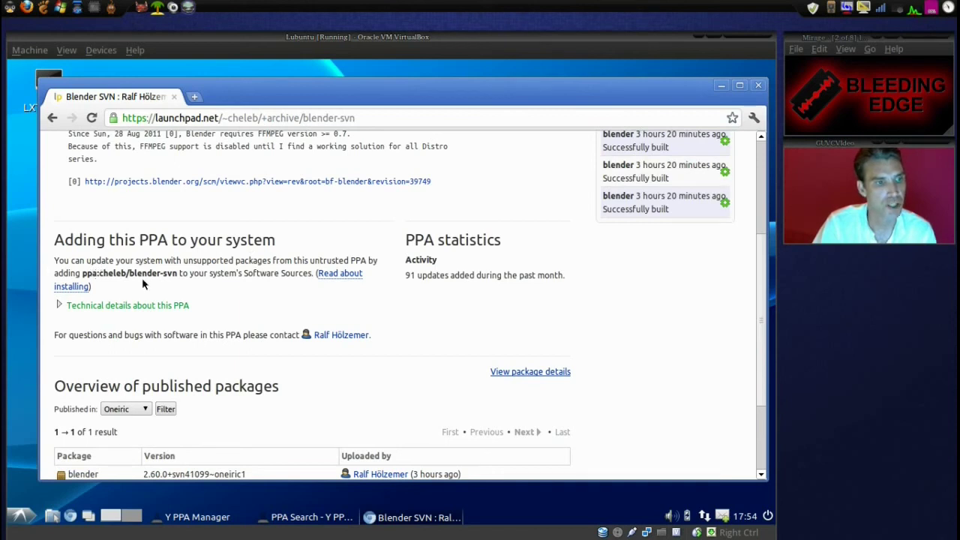
# Minimize Chromium and scroll the blender PPA results to the cheleb/blender-svn entry.
pyautogui.click(720, 85)
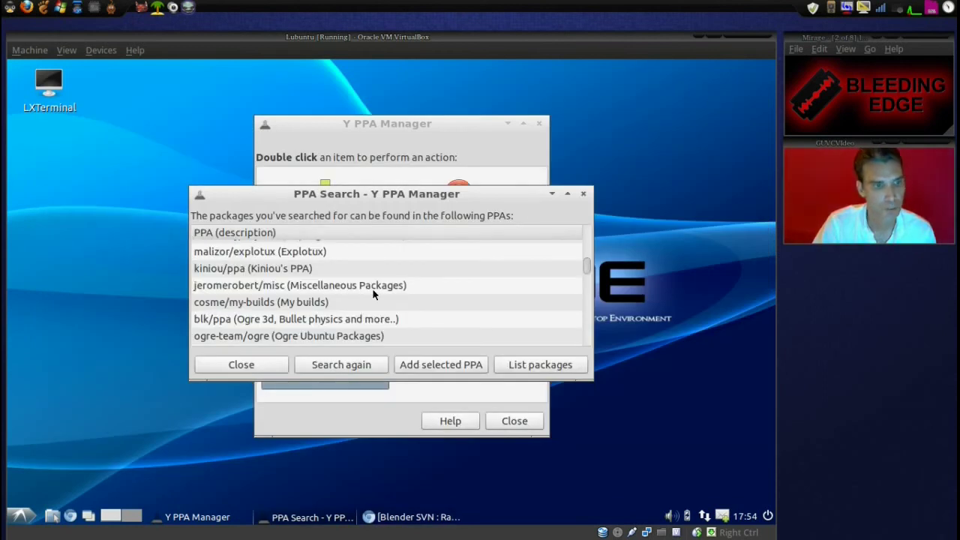
pyautogui.scroll(-5, 339, 281)
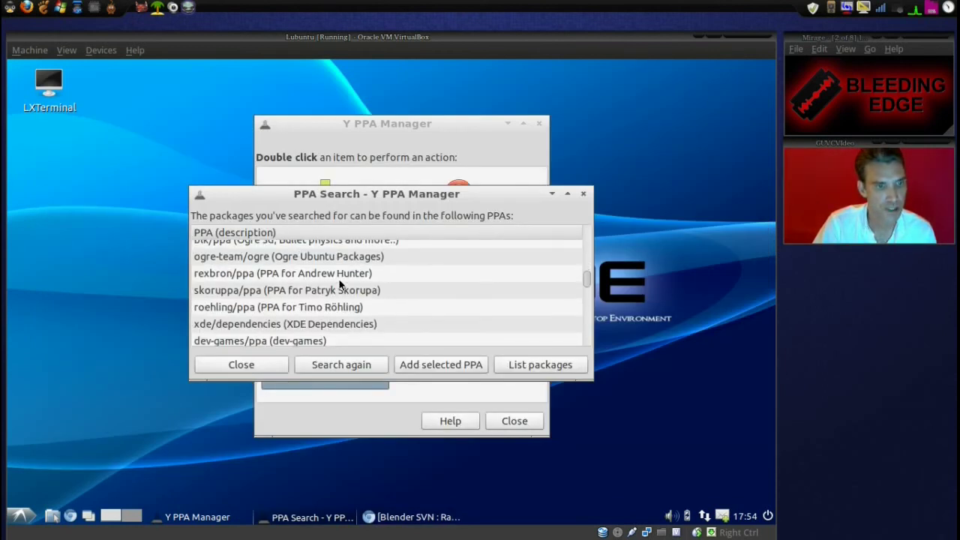
pyautogui.scroll(-3, 339, 284)
pyautogui.scroll(-3, 339, 283)
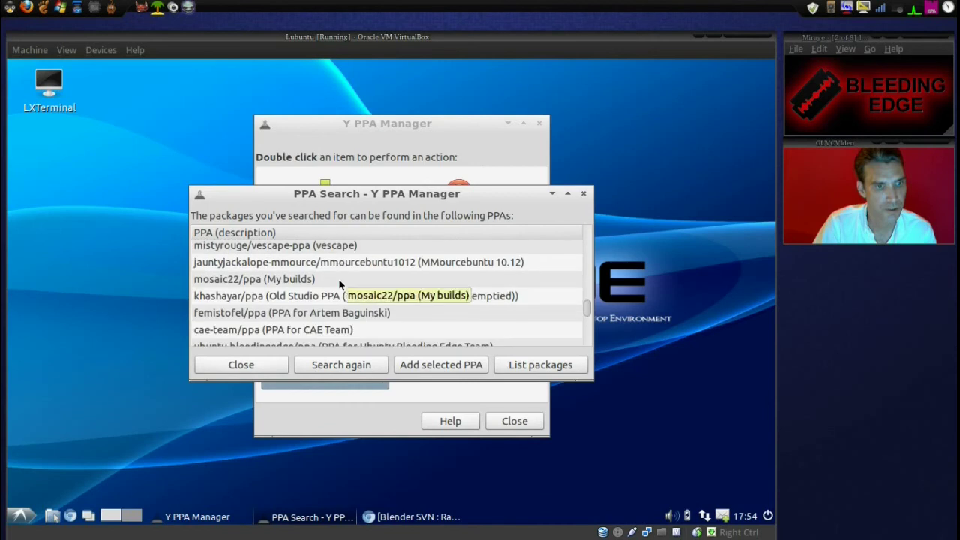
pyautogui.scroll(2, 338, 278)
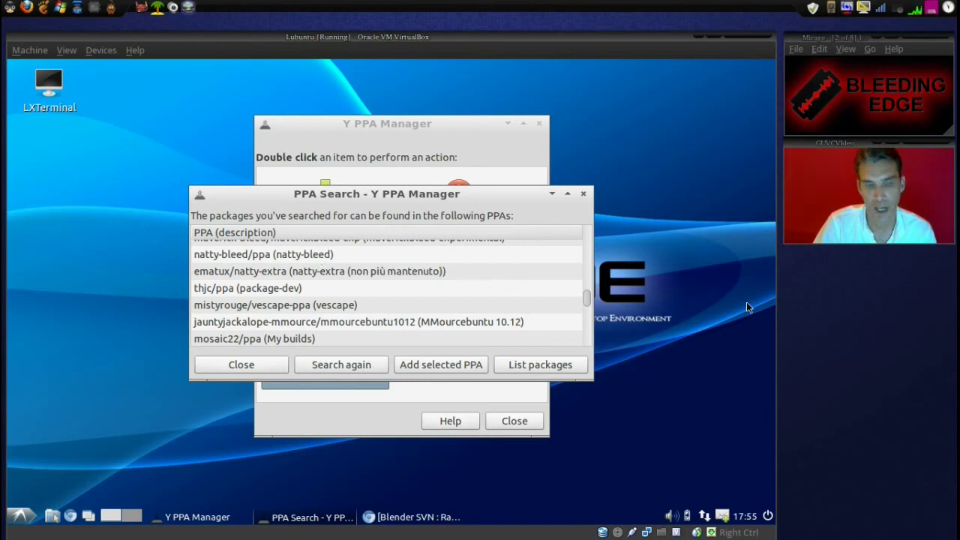
pyautogui.scroll(2, 417, 277)
pyautogui.scroll(2, 418, 282)
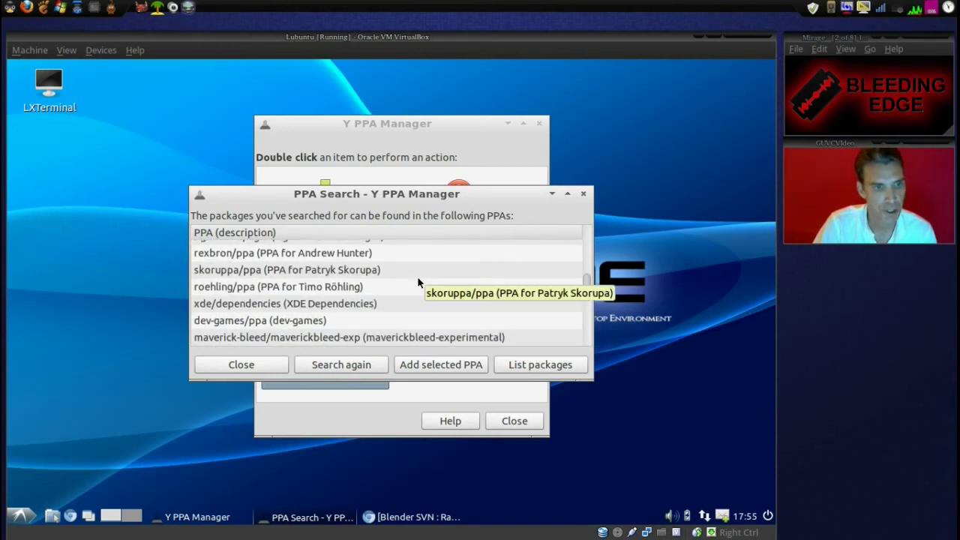
pyautogui.scroll(1, 418, 282)
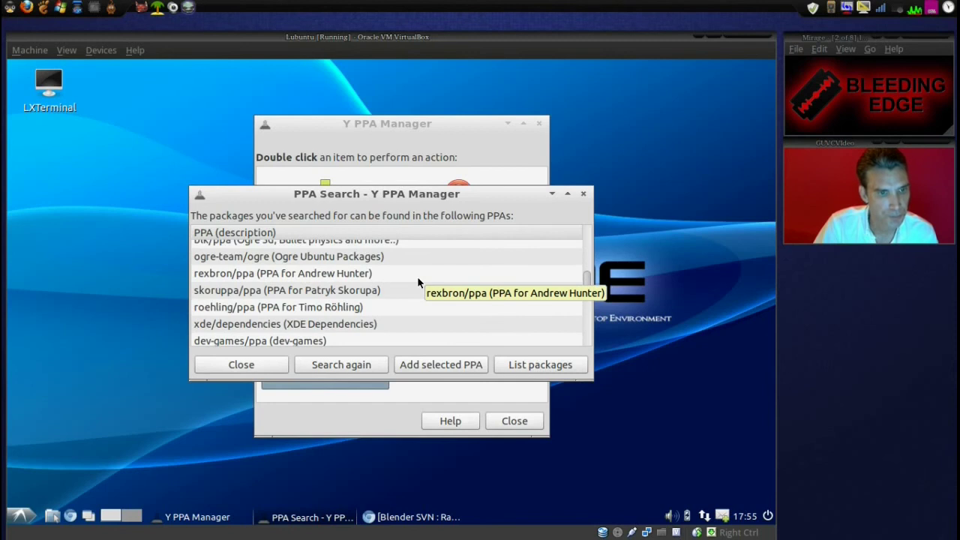
pyautogui.scroll(5, 418, 282)
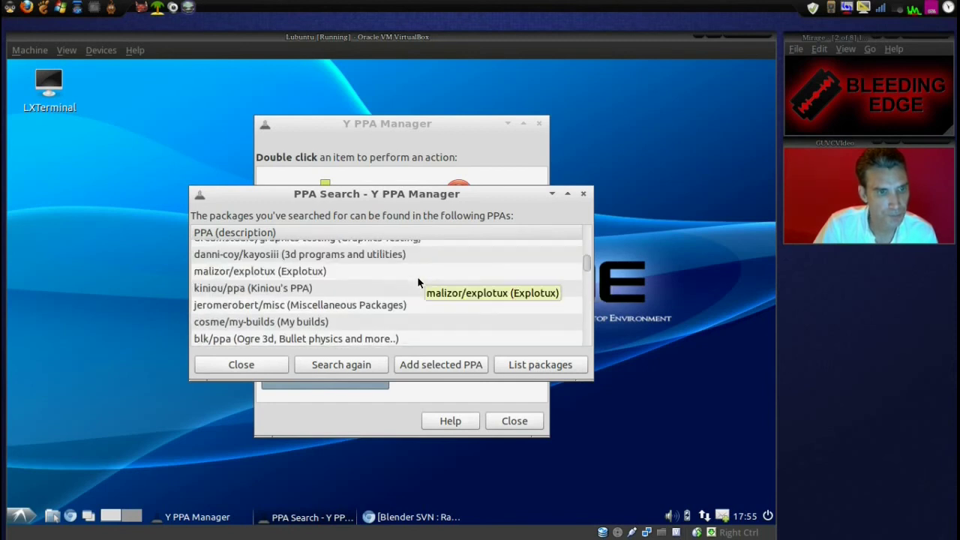
pyautogui.scroll(6, 418, 282)
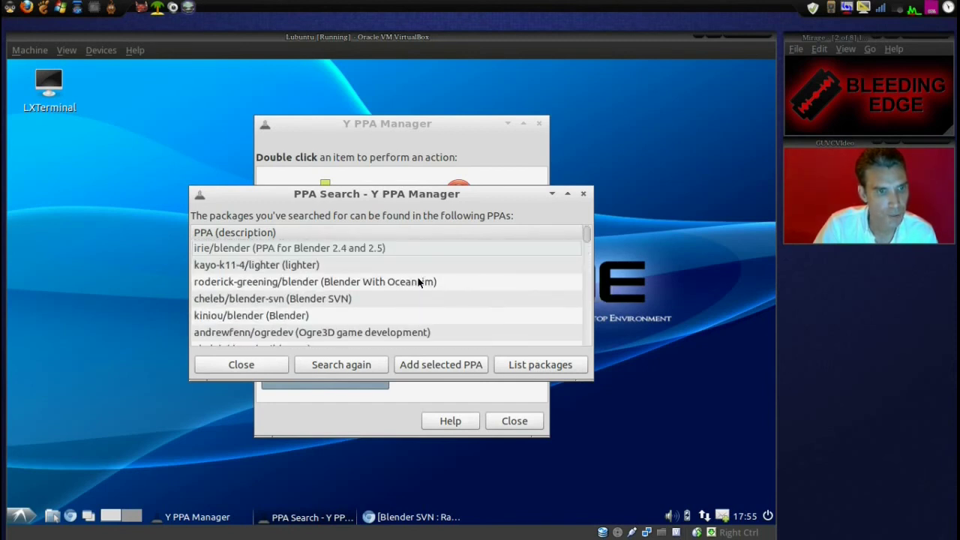
# Add ppa:cheleb/blender-svn using the admin password, then close Y PPA Manager.
pyautogui.click(242, 300)
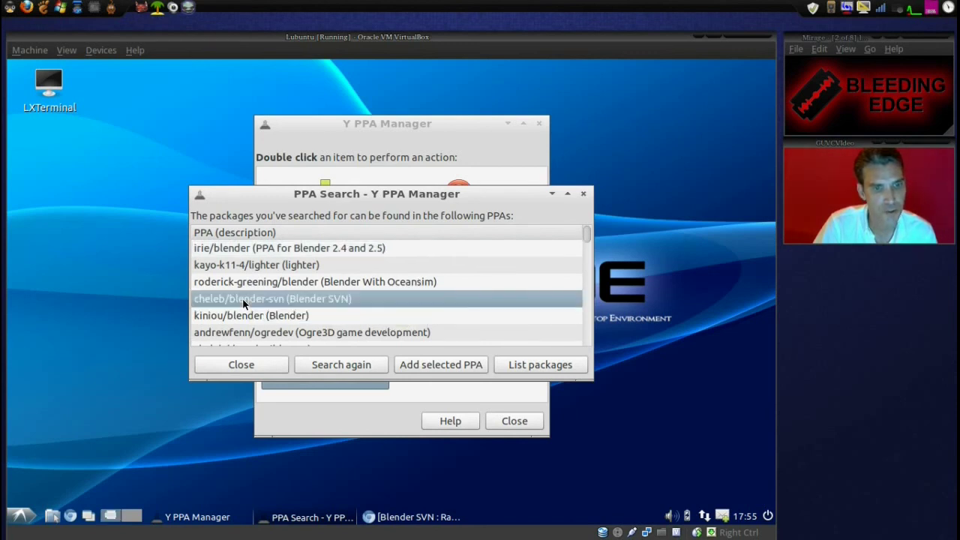
pyautogui.click(434, 366)
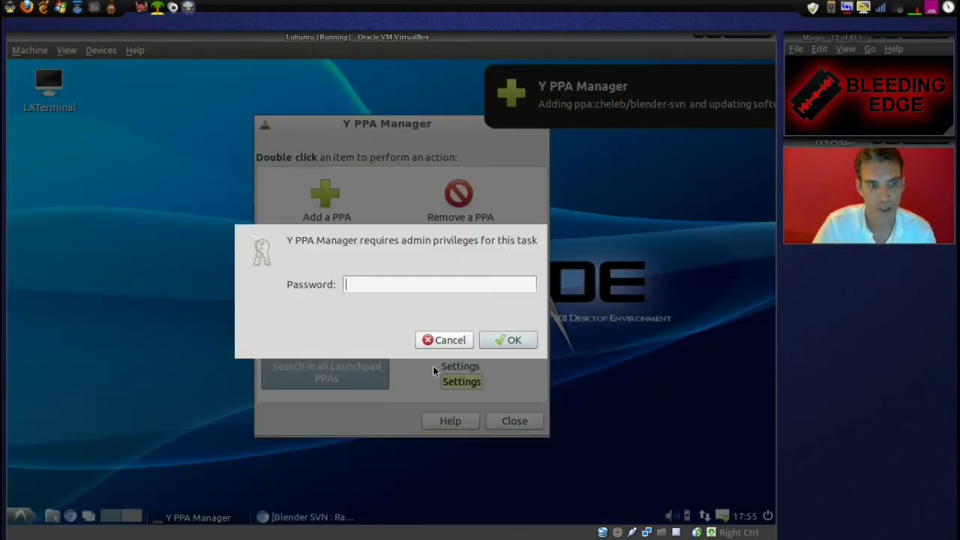
pyautogui.write('••••••')
pyautogui.click(509, 340)
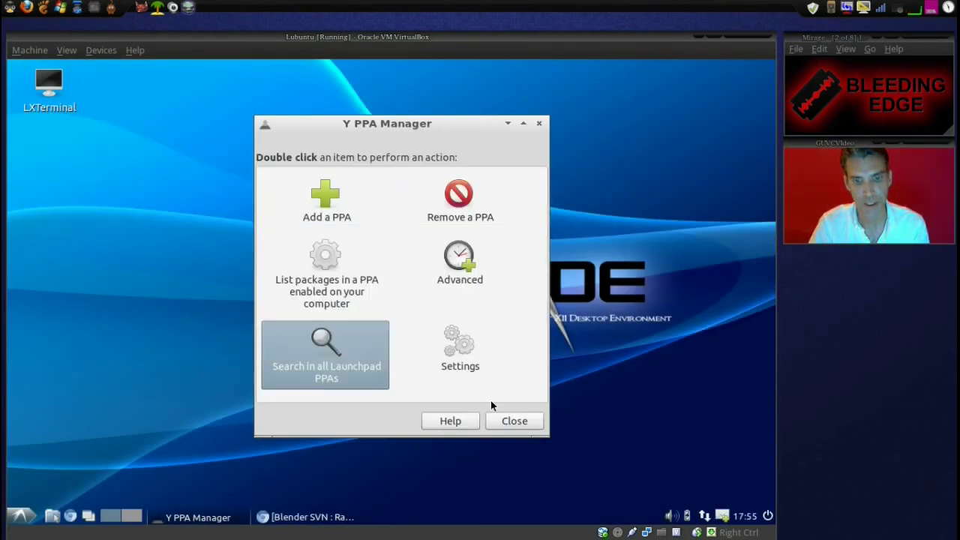
pyautogui.click(514, 421)
# Launch Synaptic Package Manager from System Tools, authenticating with the admin password.
pyautogui.click(18, 517)
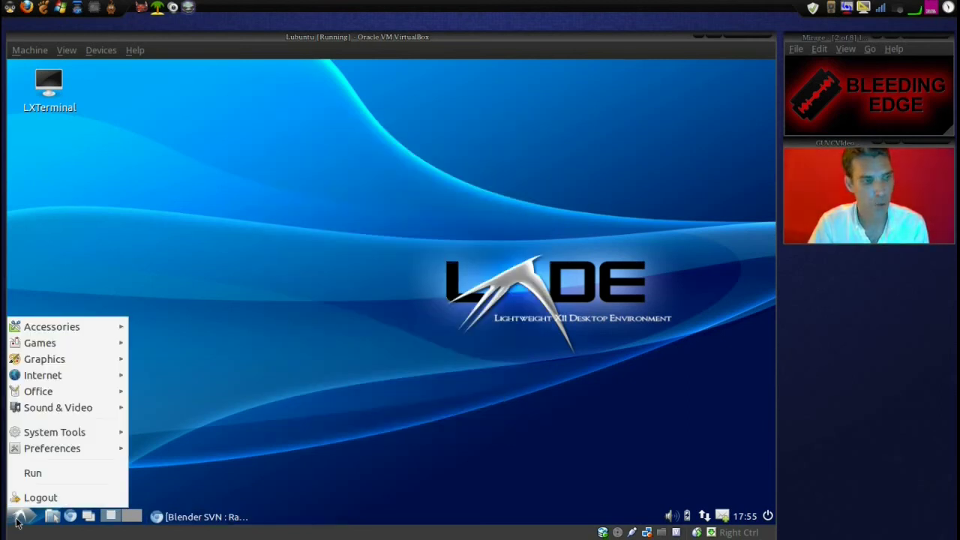
pyautogui.moveTo(55, 328)
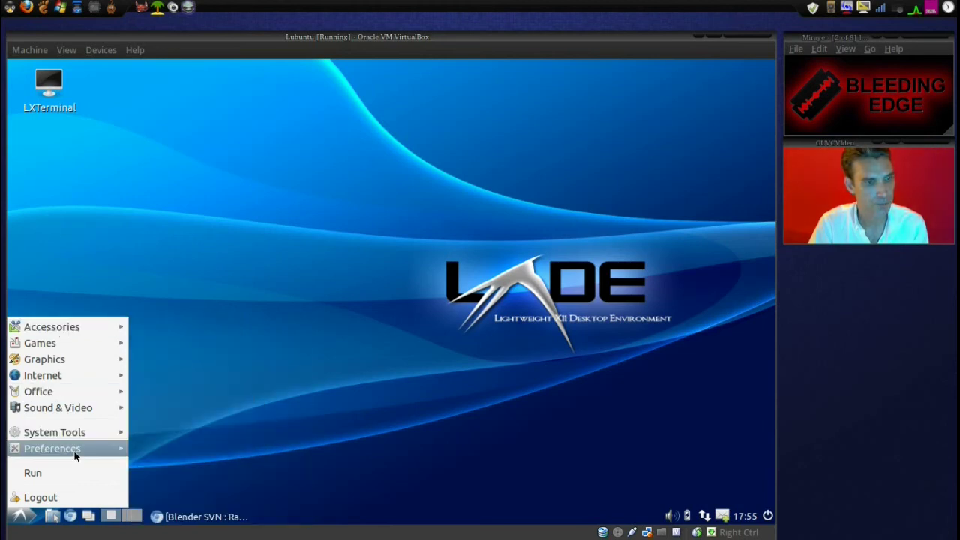
pyautogui.moveTo(75, 455)
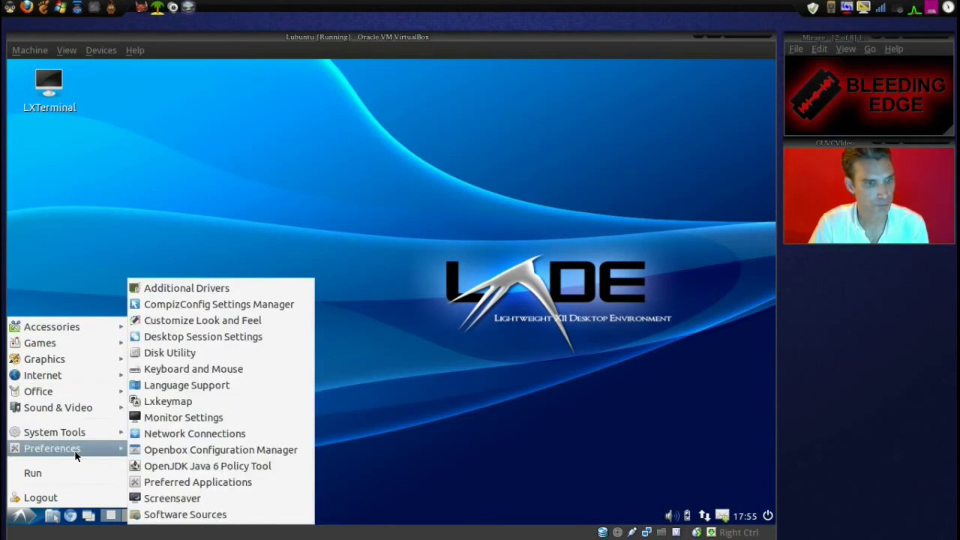
pyautogui.moveTo(83, 433)
pyautogui.click(197, 387)
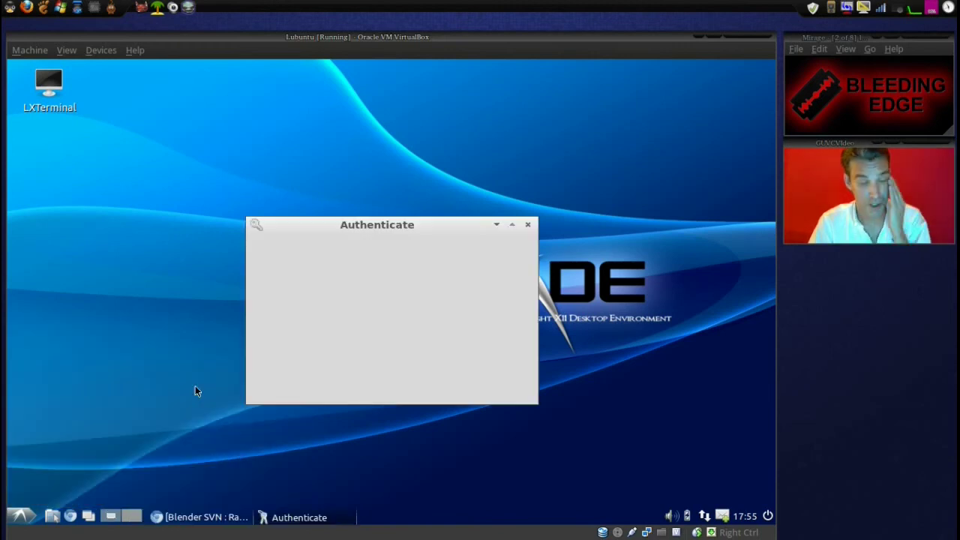
pyautogui.write('********')
pyautogui.press('Return')
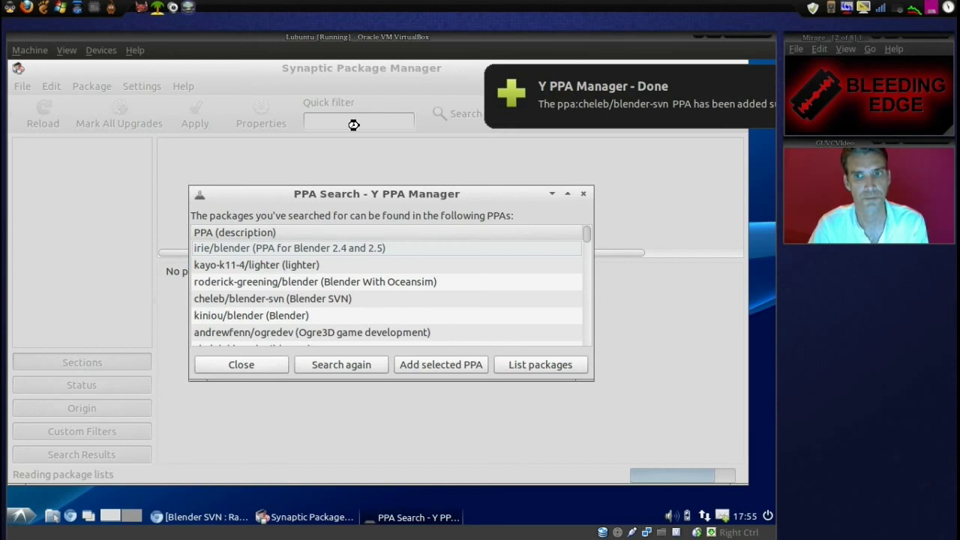
# Close the leftover PPA search window, reload Synaptic, and review the tualatrix 404 errors.
pyautogui.click(239, 364)
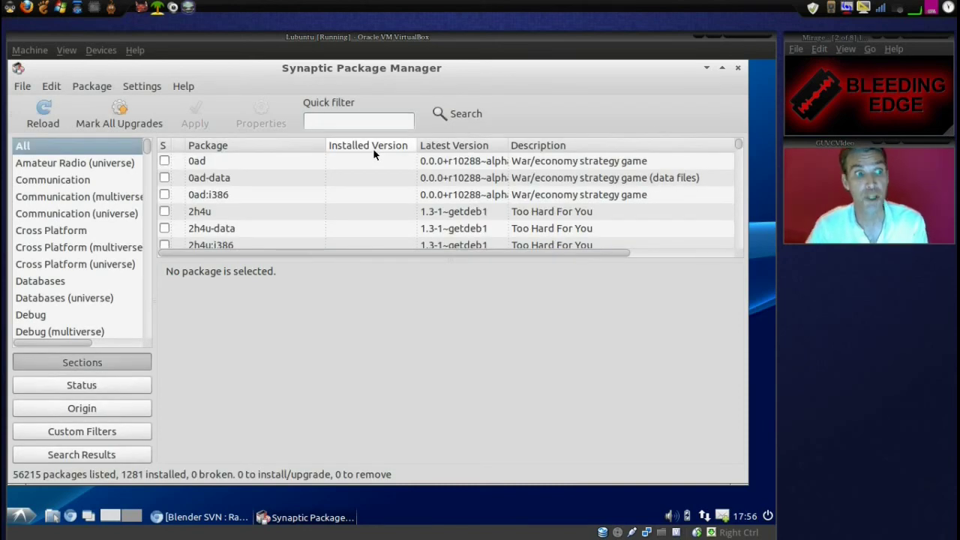
pyautogui.click(45, 112)
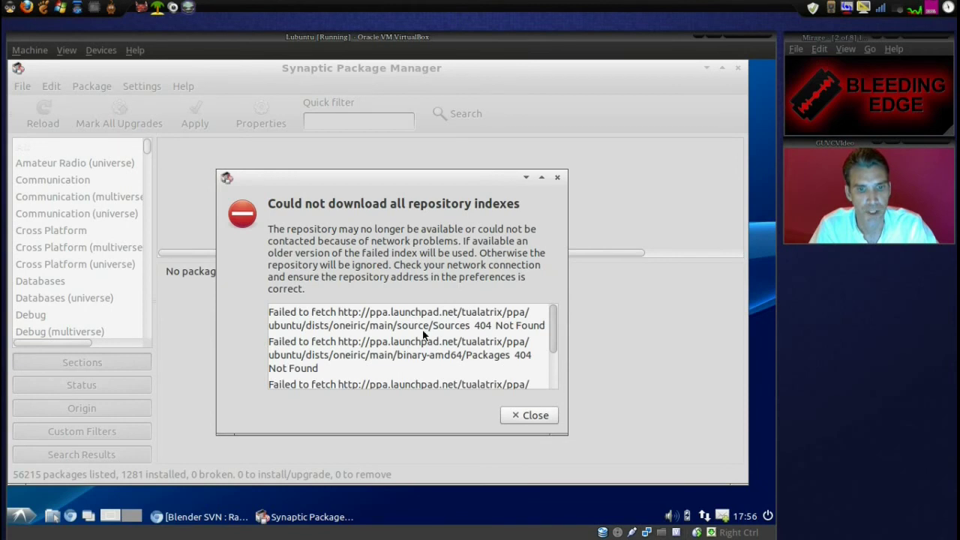
pyautogui.scroll(-1, 424, 331)
pyautogui.scroll(-3, 423, 331)
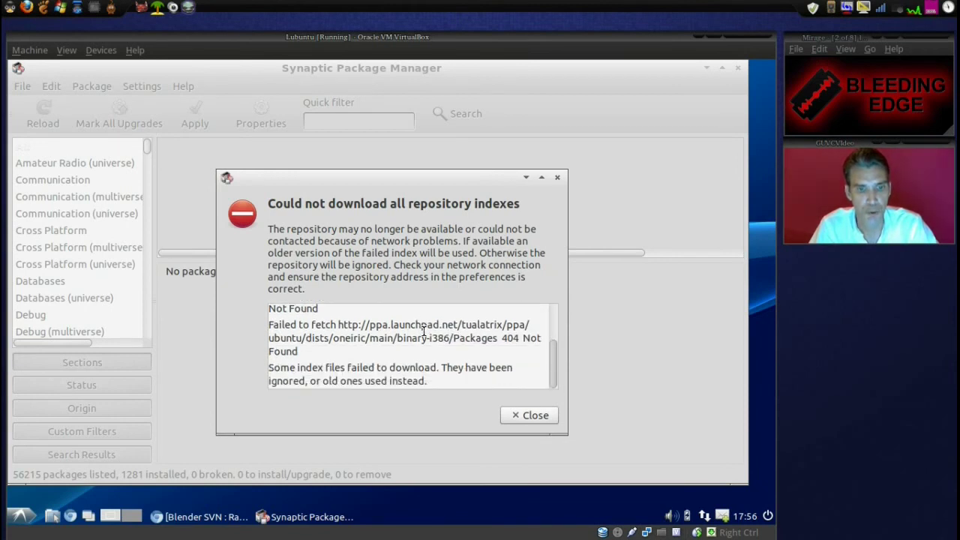
pyautogui.scroll(3, 423, 330)
pyautogui.scroll(-1, 424, 330)
pyautogui.scroll(1, 424, 330)
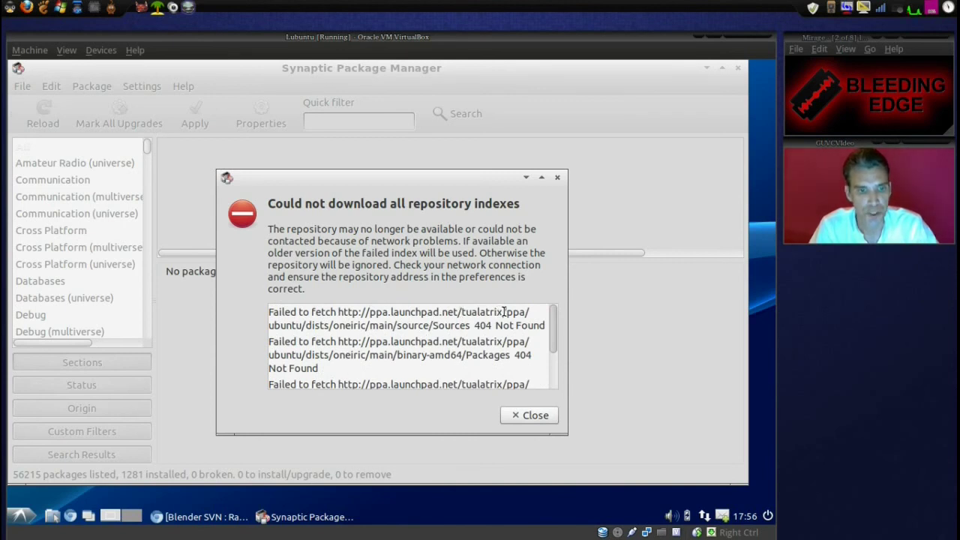
pyautogui.scroll(-2, 470, 346)
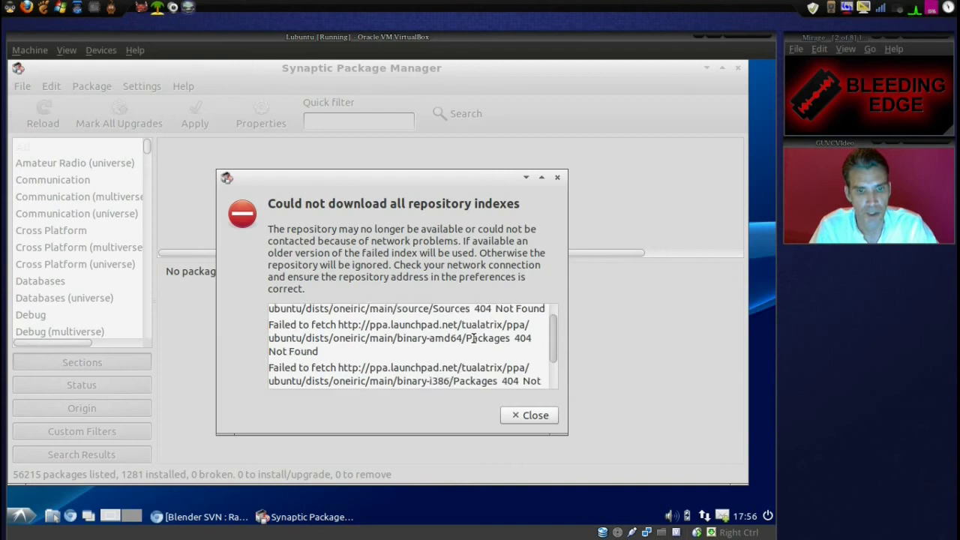
pyautogui.scroll(1, 466, 349)
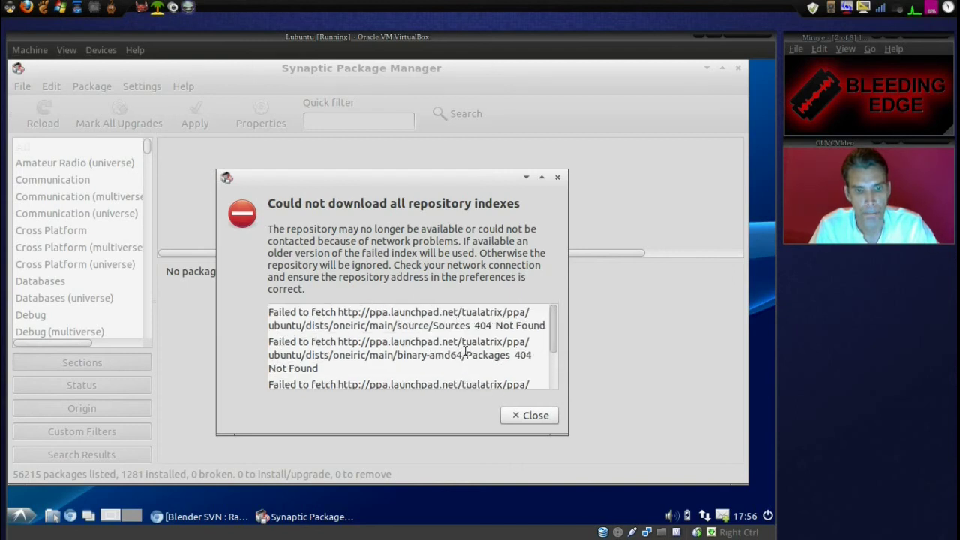
# Dismiss the repository download error and open Settings > Repositories.
pyautogui.click(537, 414)
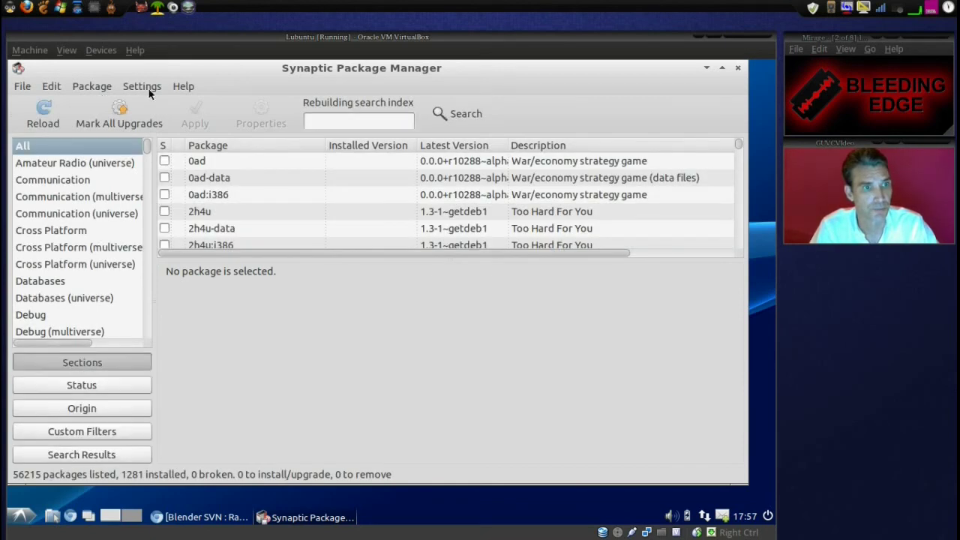
pyautogui.click(151, 87)
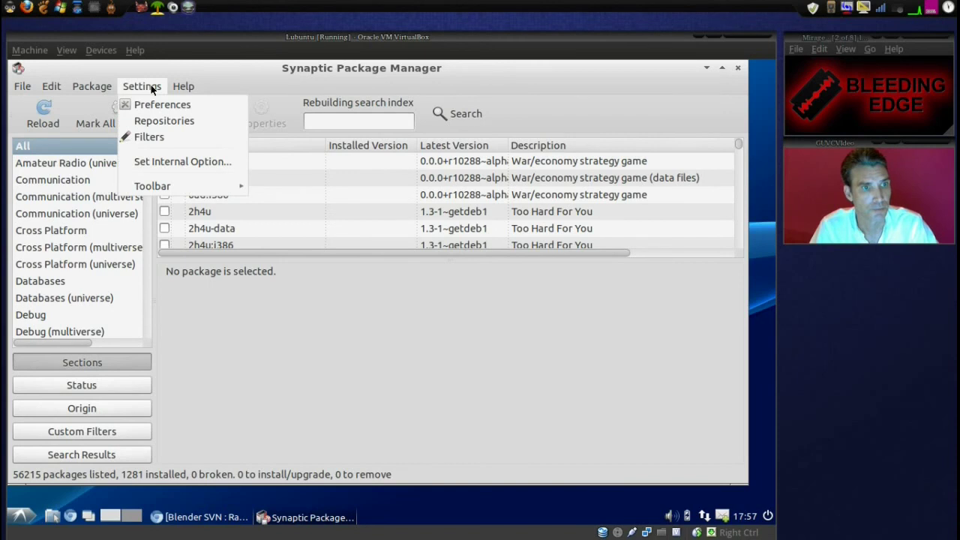
pyautogui.click(165, 121)
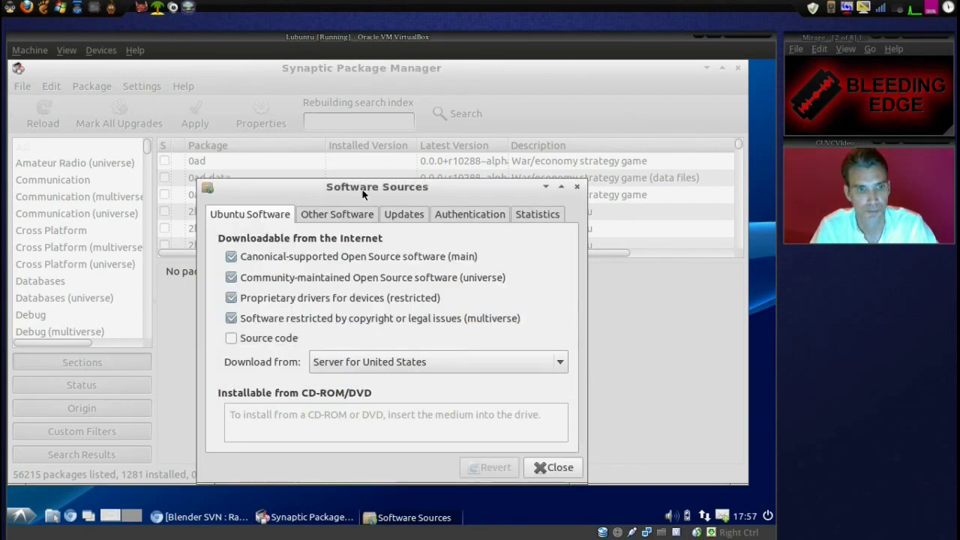
# Show the Other Software list and scroll down to the two tualatrix PPA entries.
pyautogui.click(338, 214)
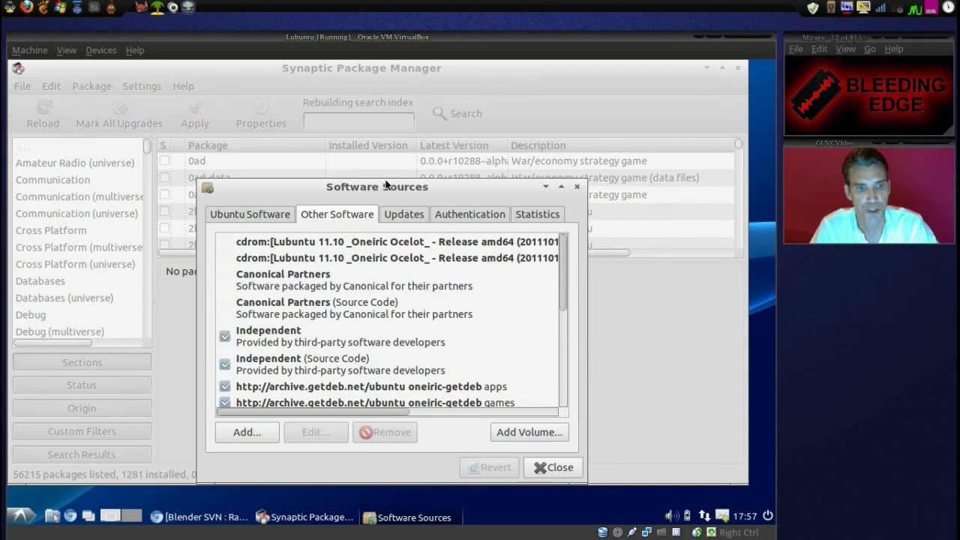
pyautogui.moveTo(387, 189); pyautogui.dragTo(397, 123)
pyautogui.scroll(-3, 473, 254)
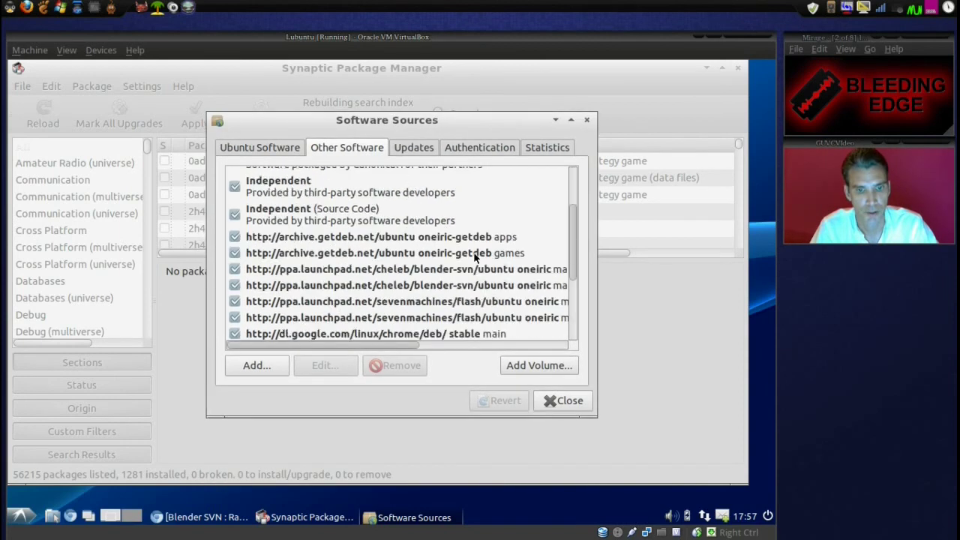
pyautogui.scroll(-1, 474, 254)
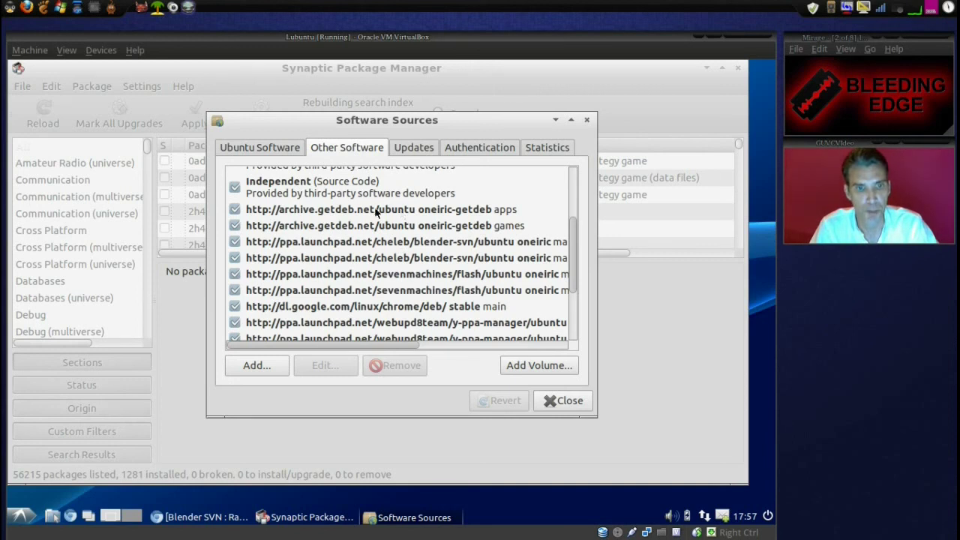
pyautogui.scroll(-3, 397, 270)
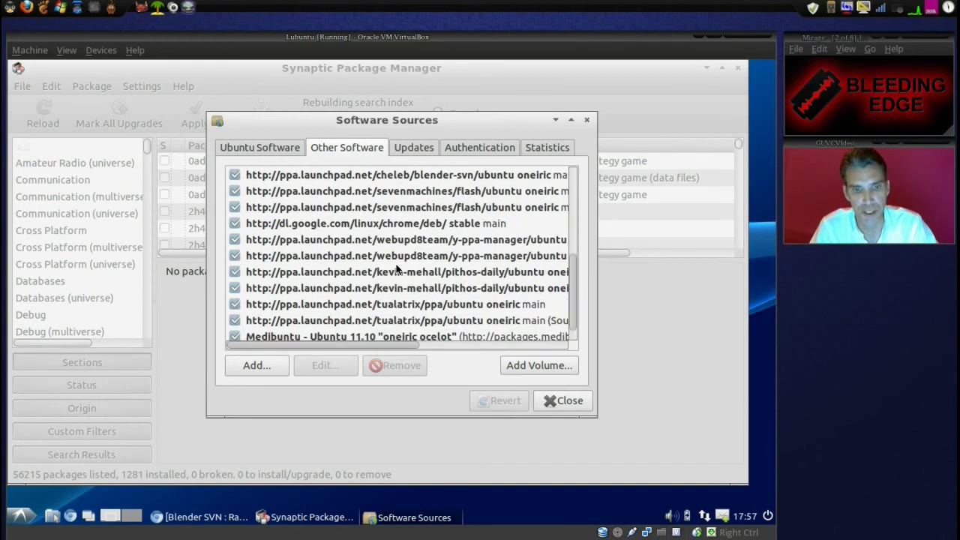
pyautogui.scroll(-1, 397, 270)
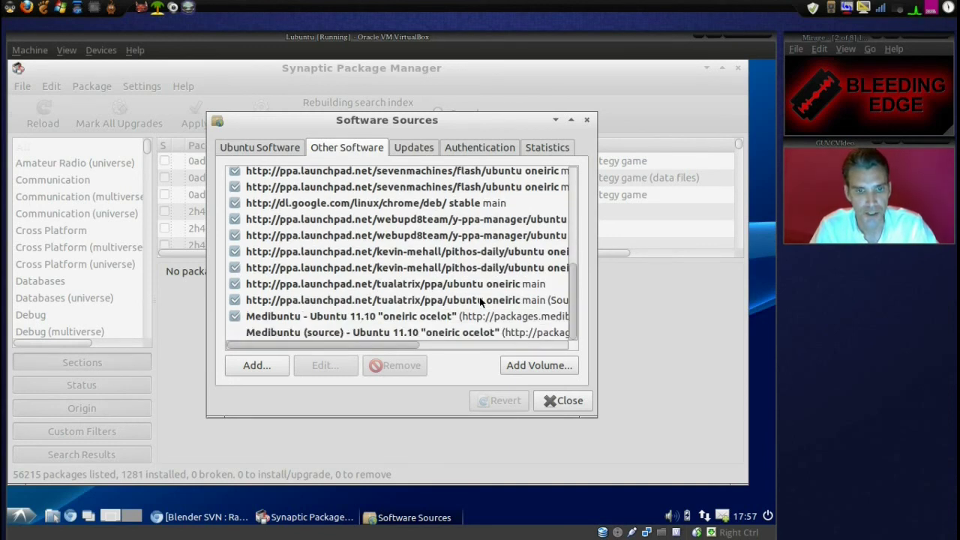
# Remove both tualatrix/ppa entries from Other Software, then close Software Sources.
pyautogui.click(368, 338)
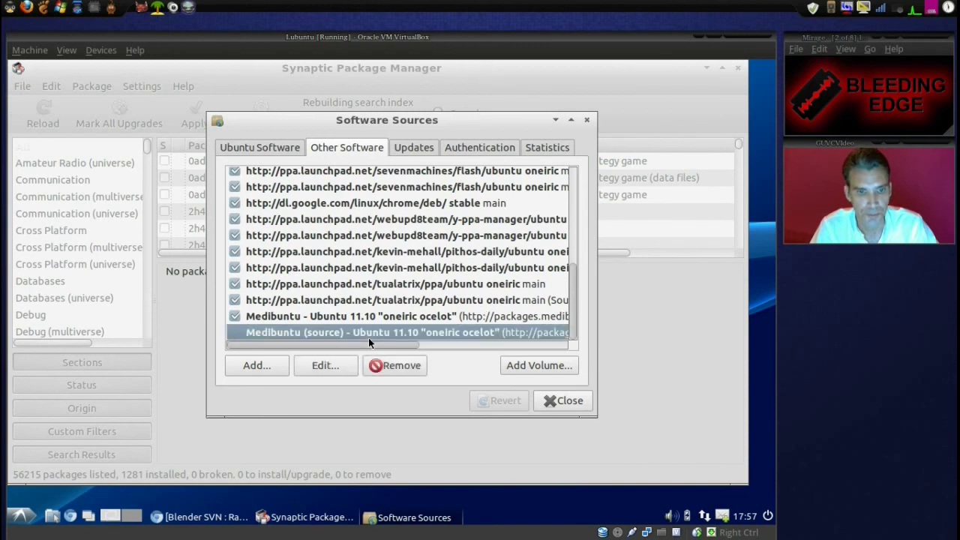
pyautogui.click(270, 285)
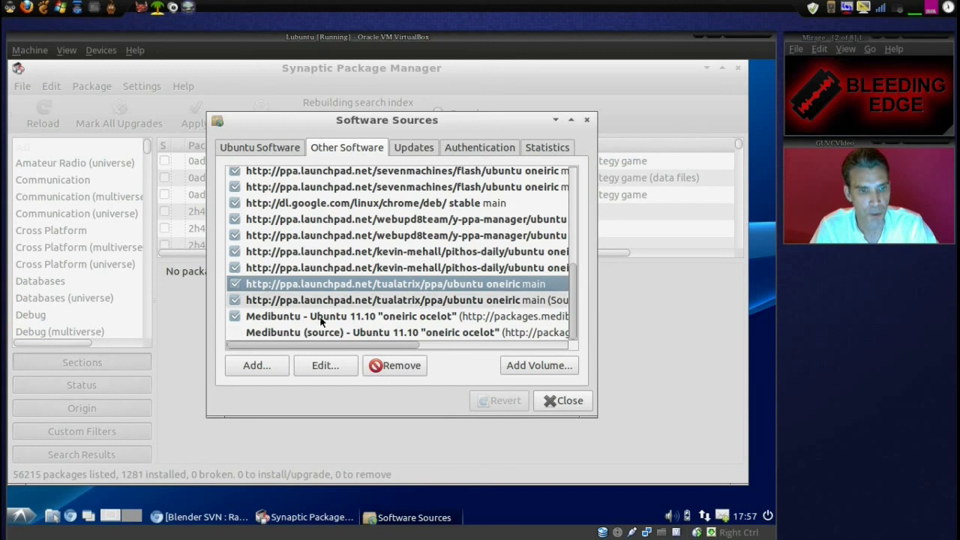
pyautogui.click(387, 366)
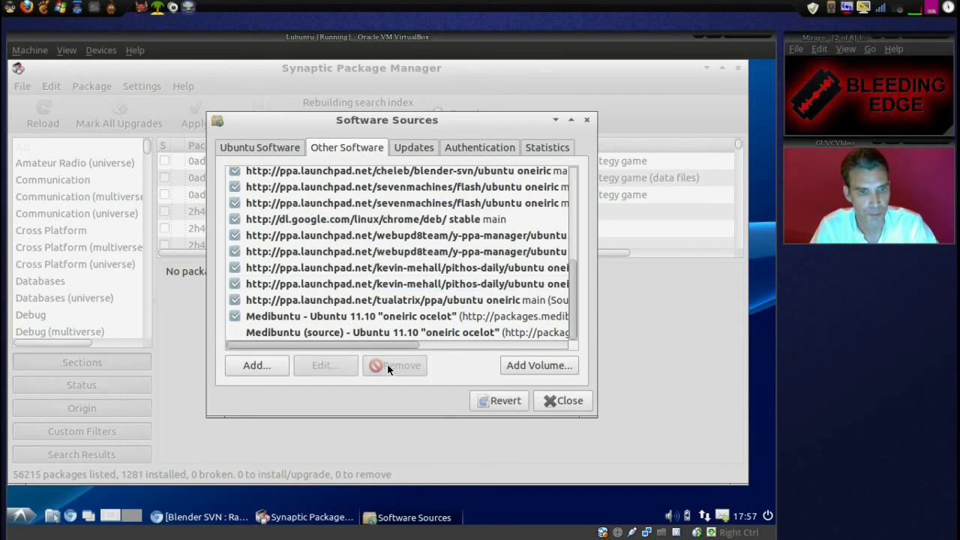
pyautogui.click(353, 300)
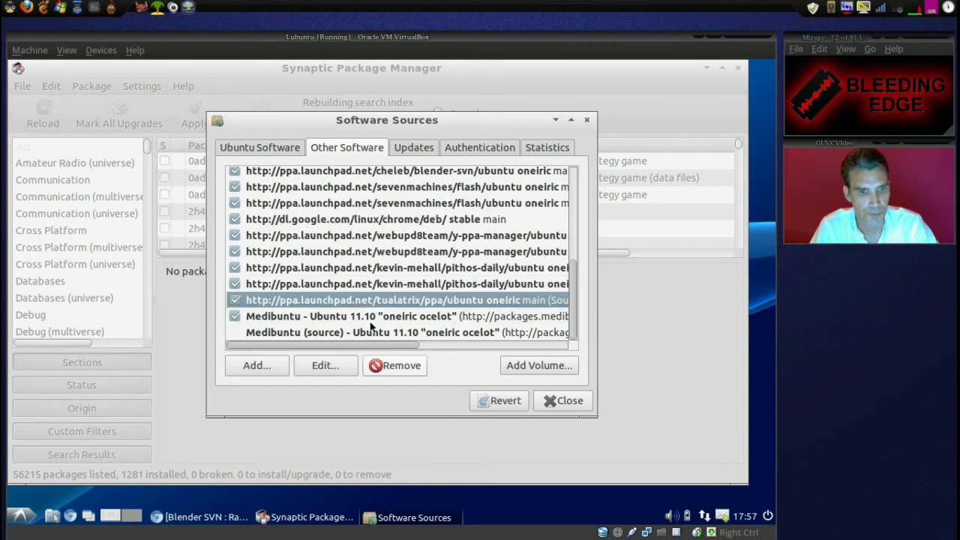
pyautogui.click(398, 366)
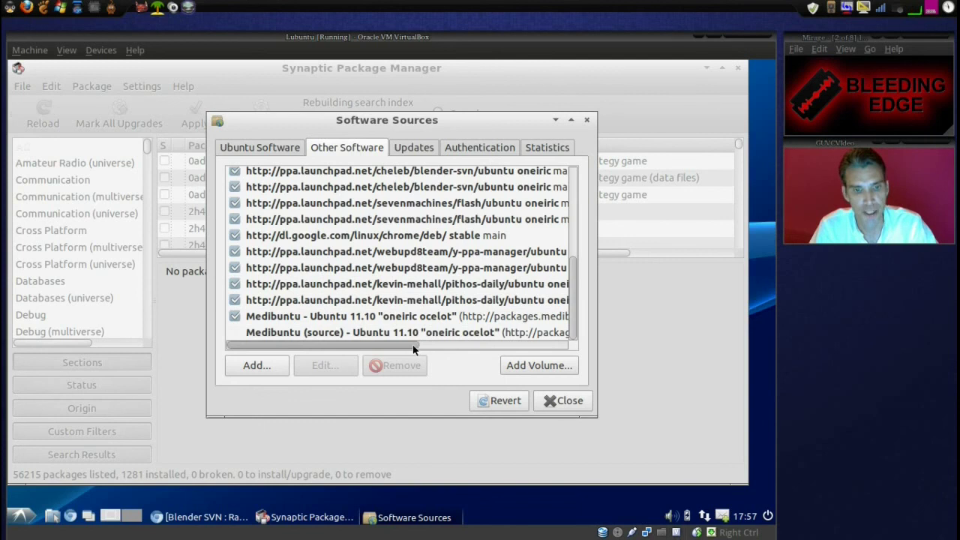
pyautogui.moveTo(414, 346); pyautogui.dragTo(484, 345)
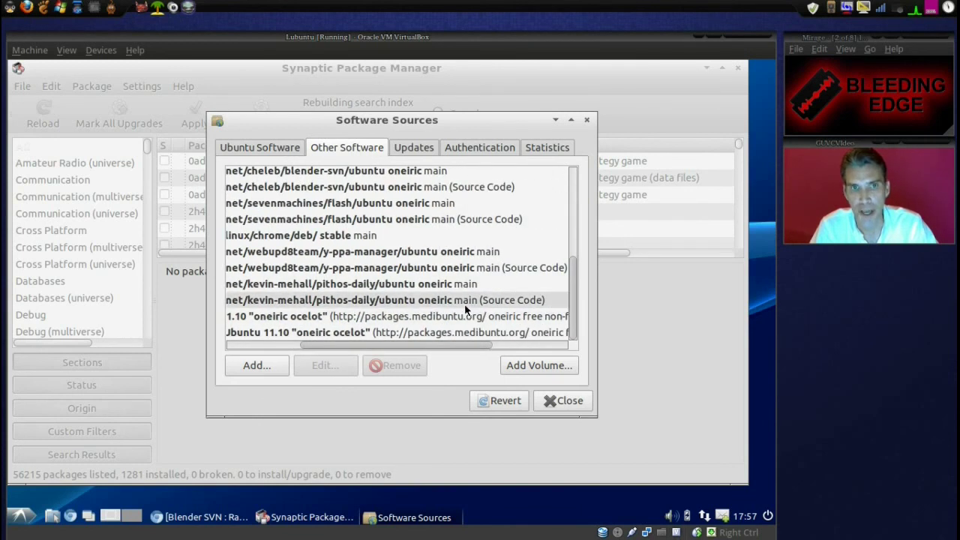
pyautogui.moveTo(454, 346); pyautogui.dragTo(326, 342)
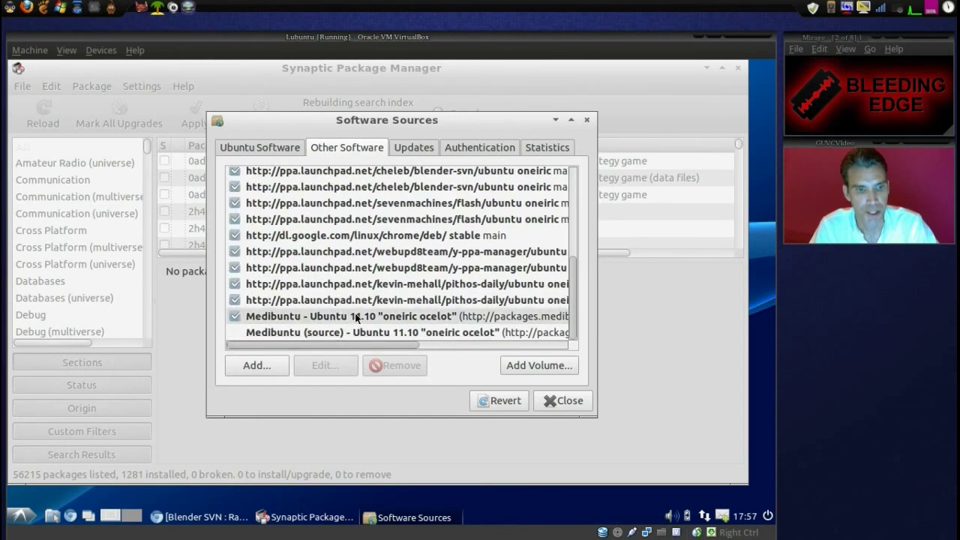
pyautogui.scroll(3, 358, 306)
pyautogui.scroll(2, 357, 307)
pyautogui.scroll(-5, 357, 308)
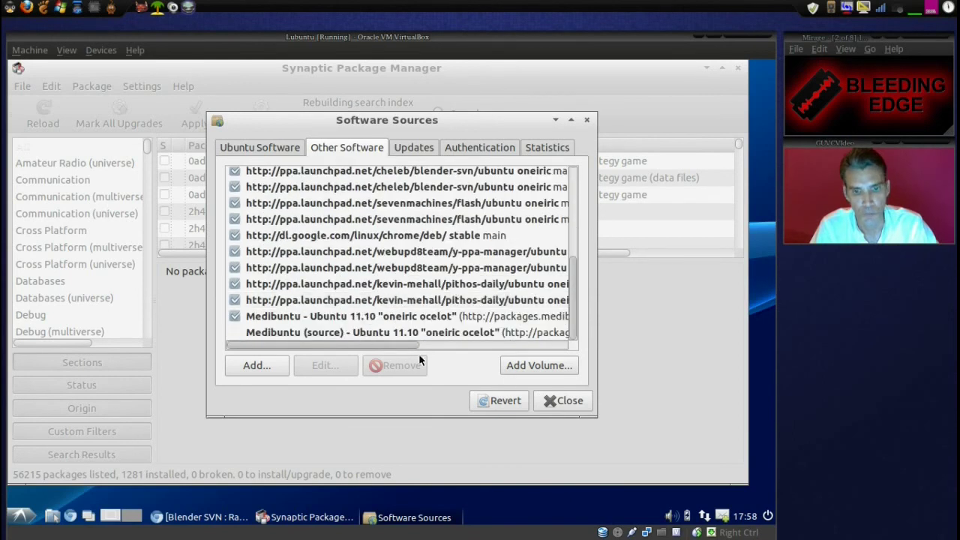
pyautogui.click(566, 401)
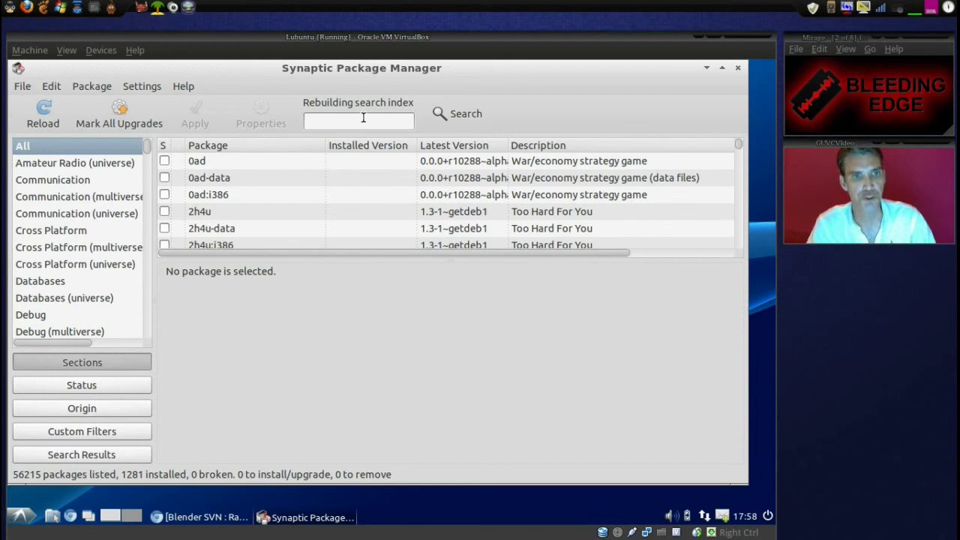
# Filter for 'blender' and mark blender 2.60 SVN for installation, accepting libglew1.5, python3.2 and spacenavd.
pyautogui.write('blender')
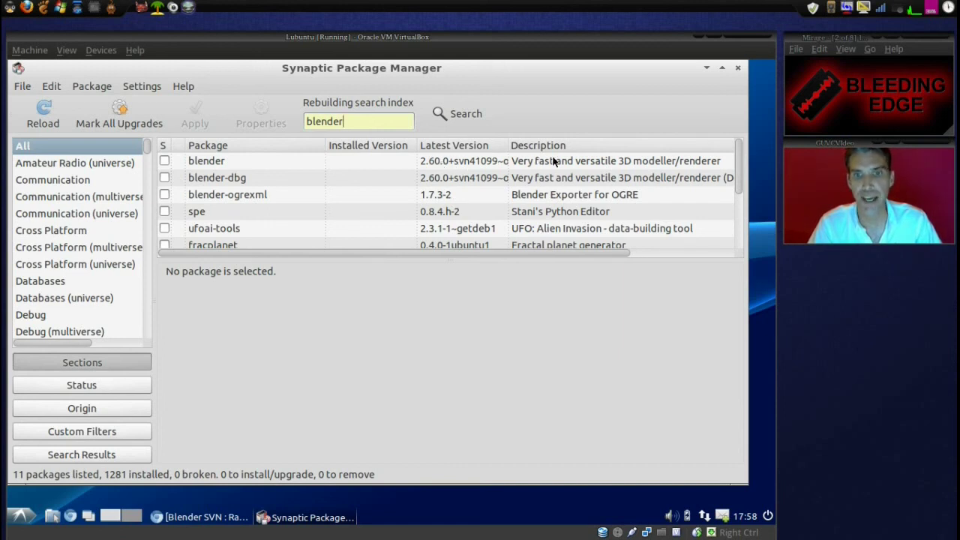
pyautogui.click(166, 162)
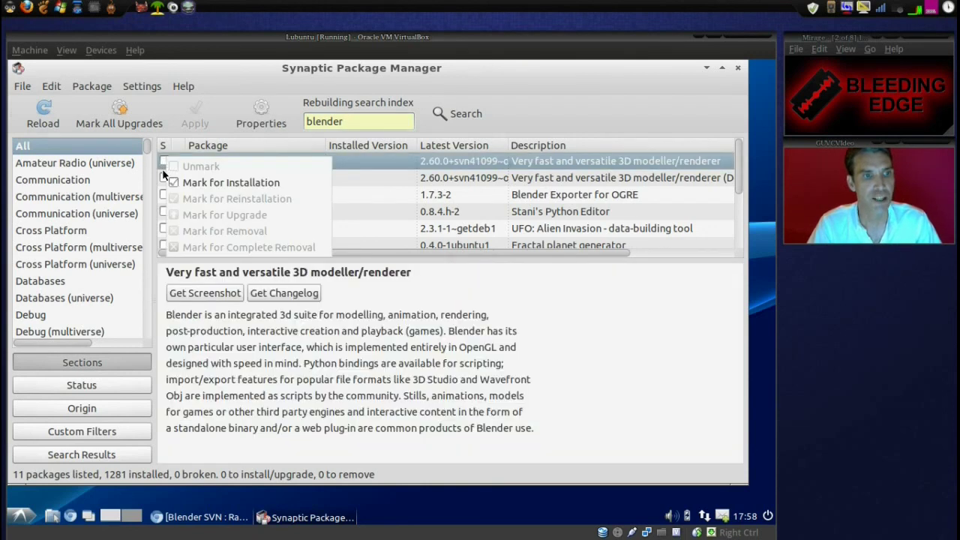
pyautogui.click(168, 180)
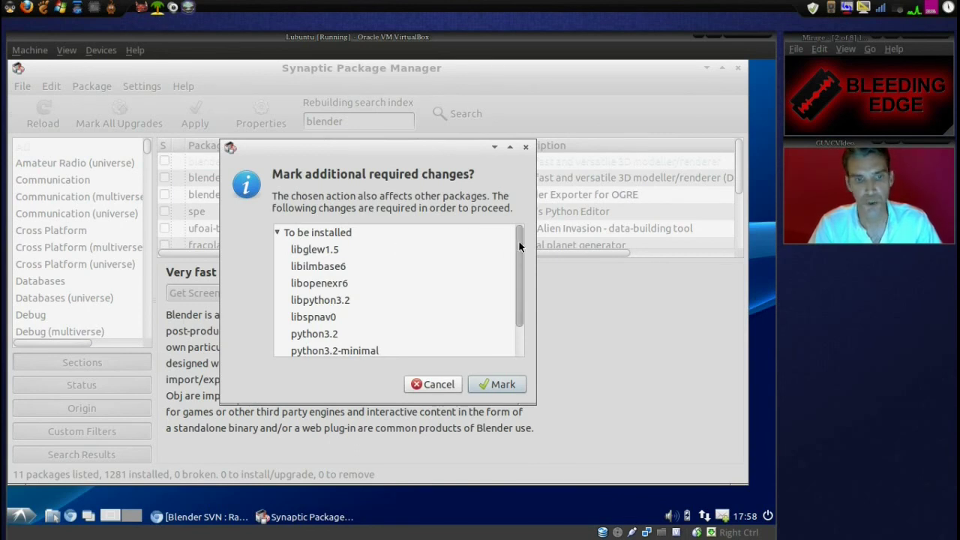
pyautogui.moveTo(519, 241); pyautogui.dragTo(528, 316)
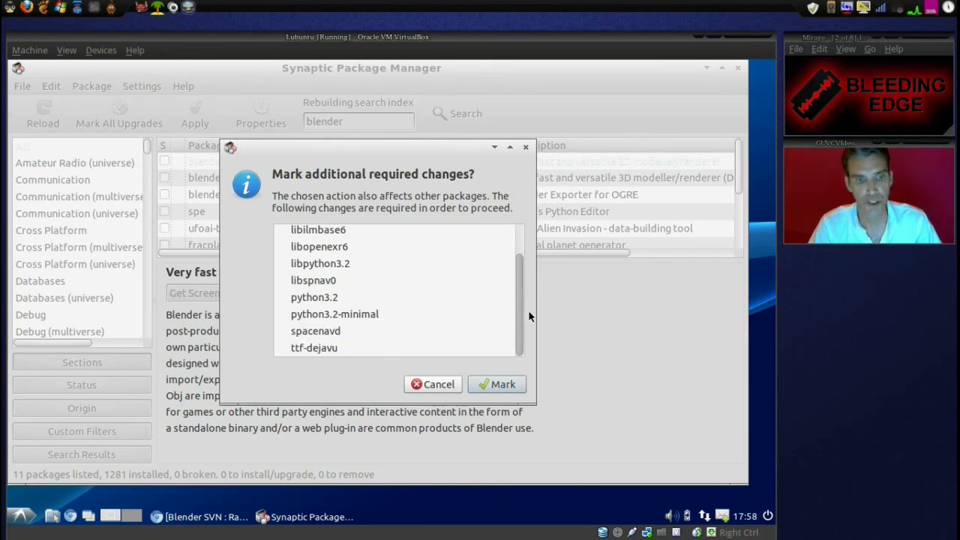
pyautogui.click(500, 385)
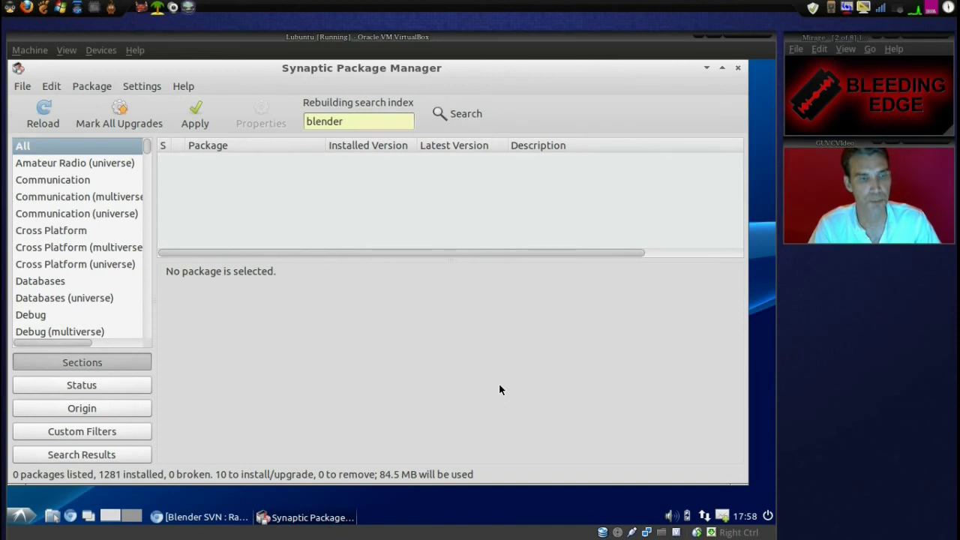